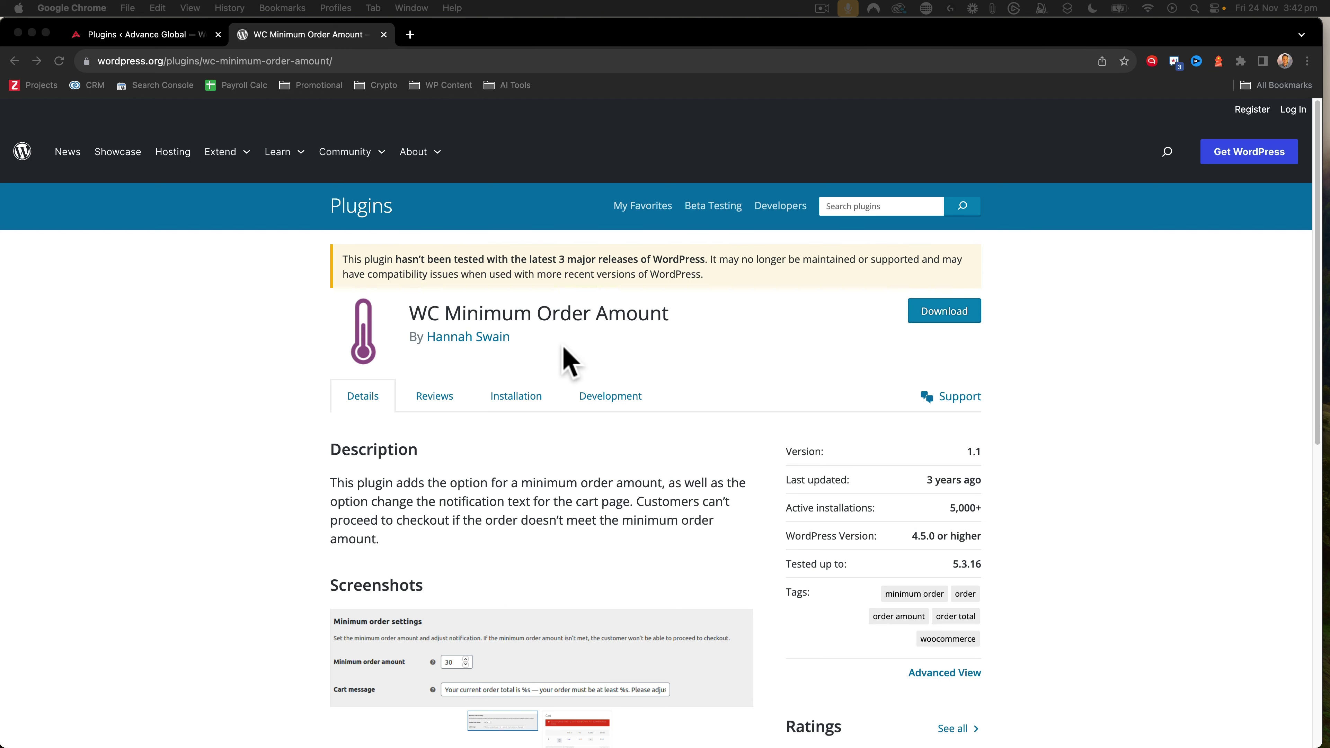
Read the WC Minimum Order Amount page's untested-version warning and Installation tab, then return to the site's Plugins list
drag(342, 259, 691, 260)
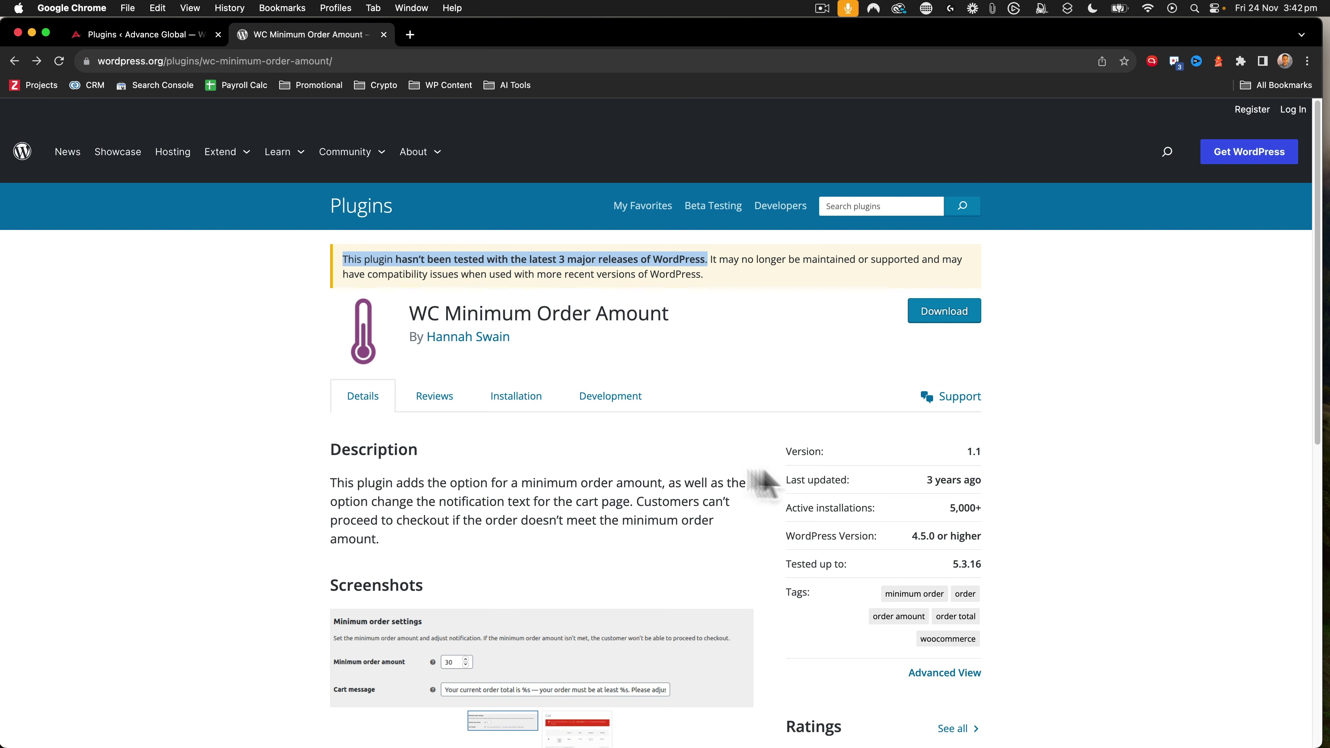
click(511, 405)
scroll(516, 423, down, 3)
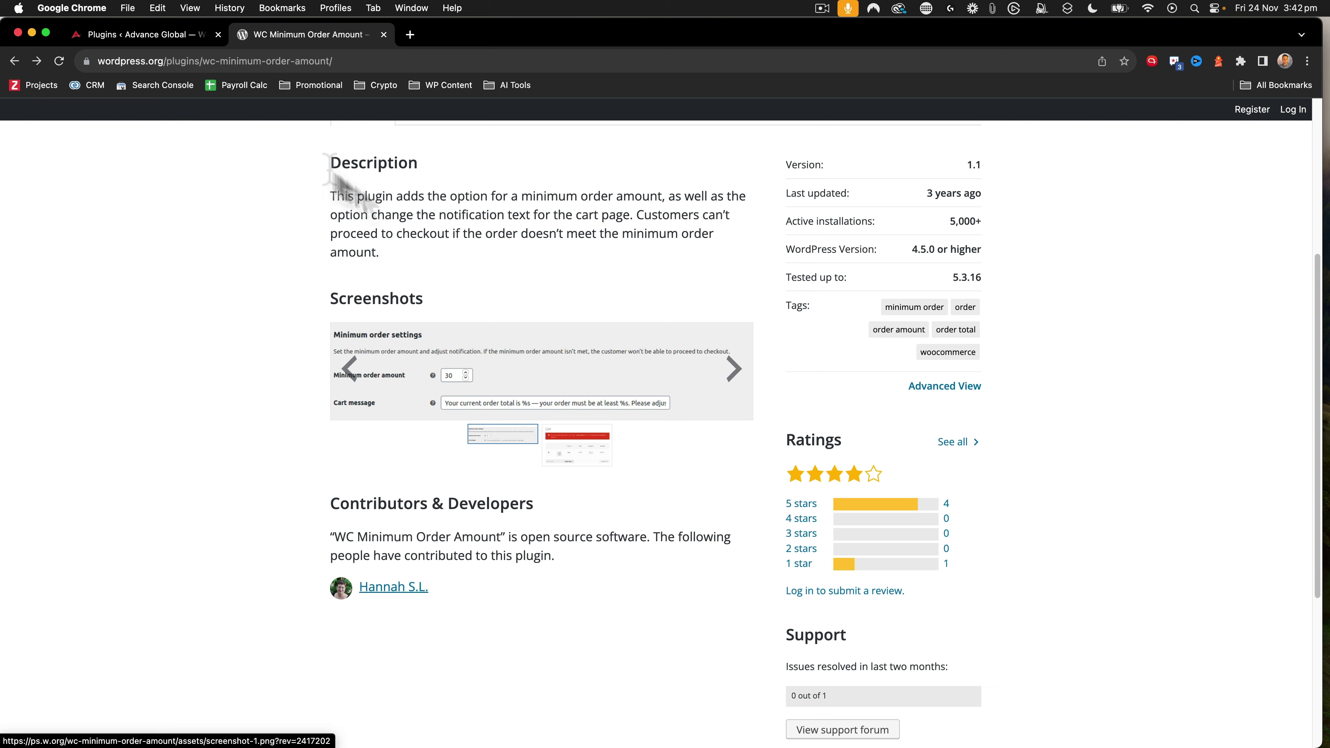
click(138, 35)
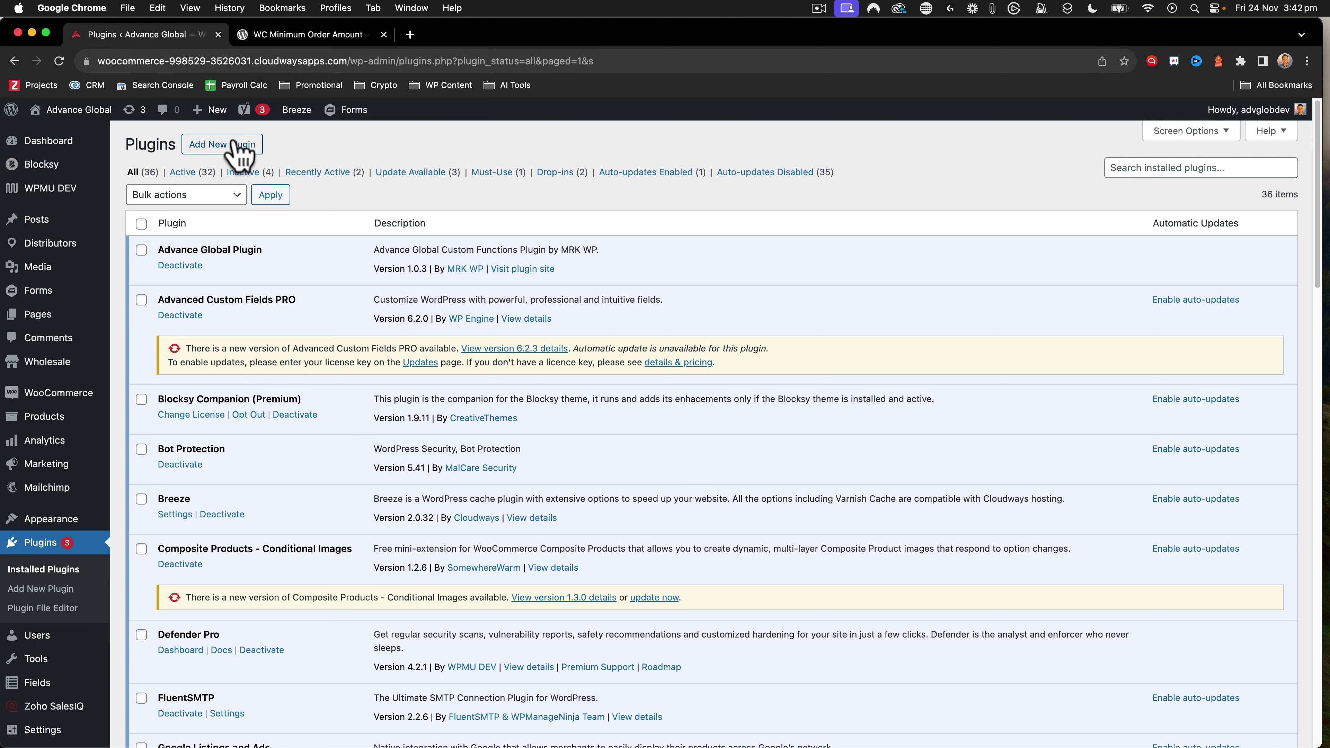
Install the WC Minimum Order Amount plugin found by searching 'WC Minimum order', and activate it
click(255, 147)
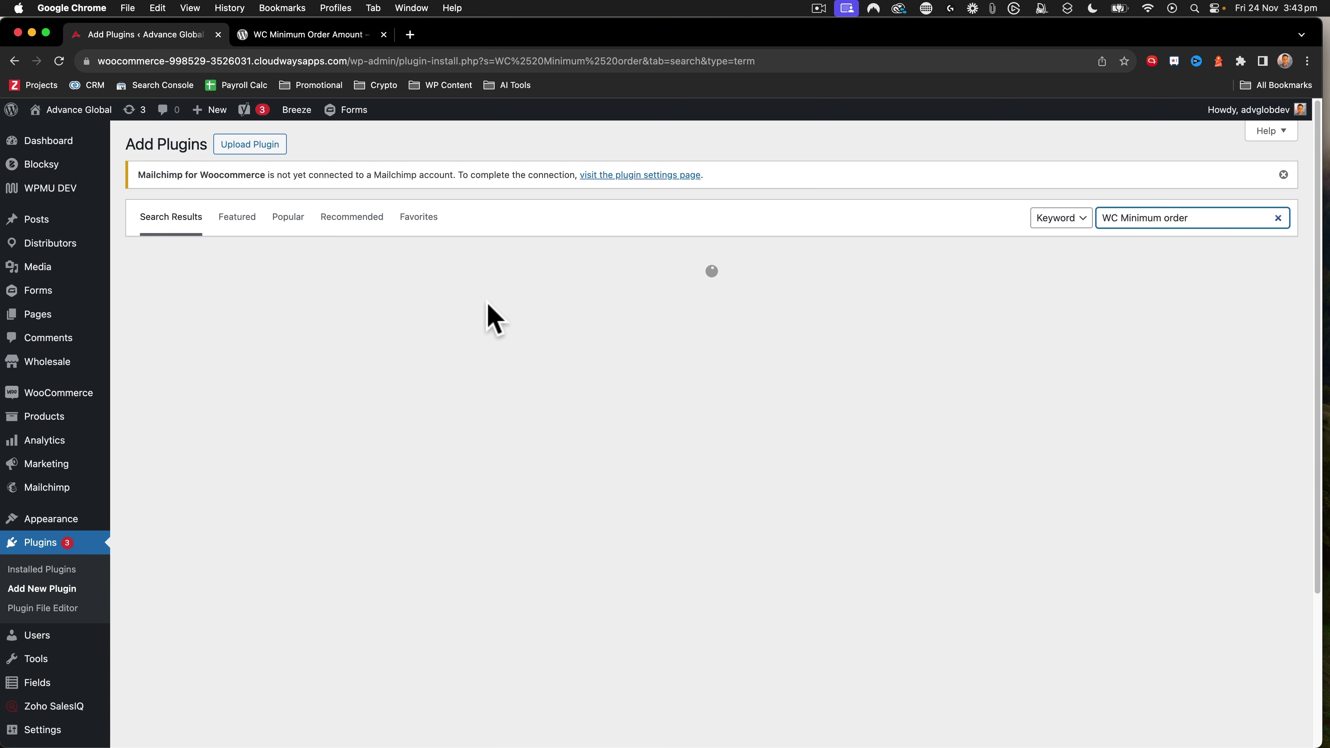
click(285, 34)
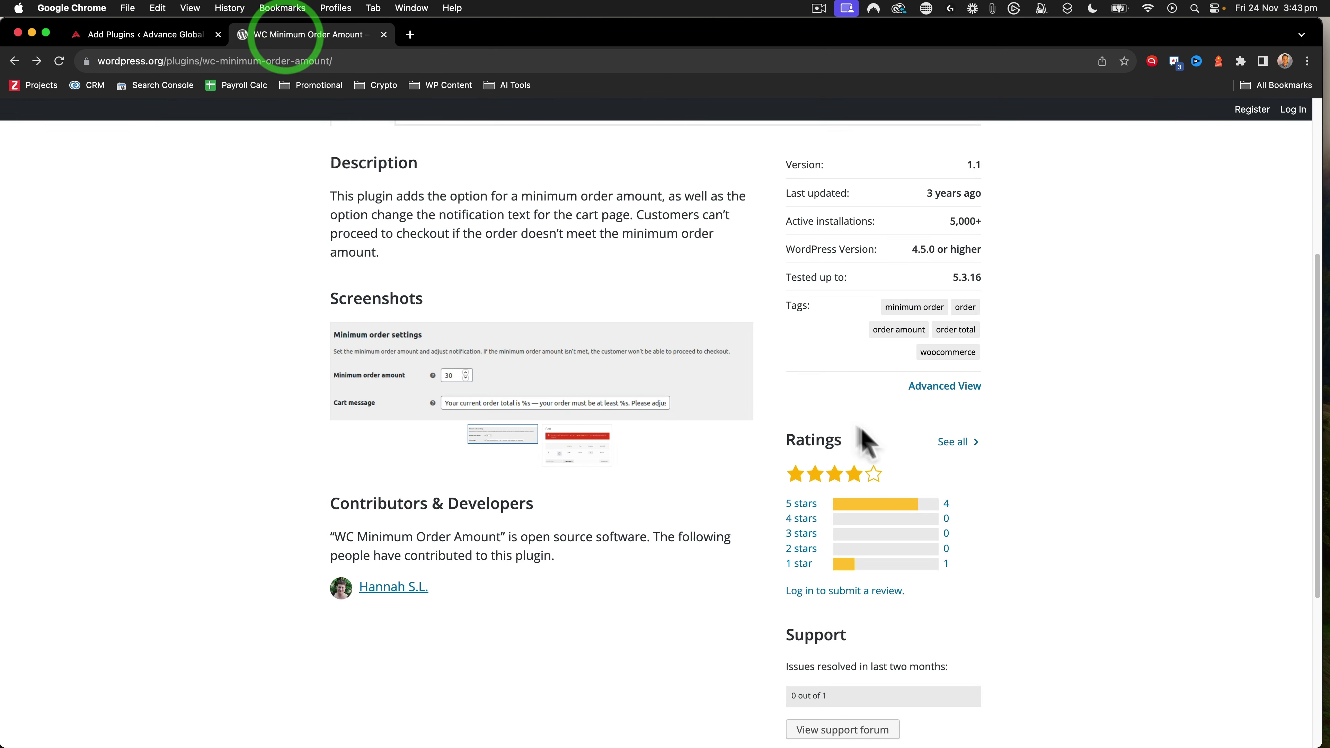
scroll(875, 342, up, 1)
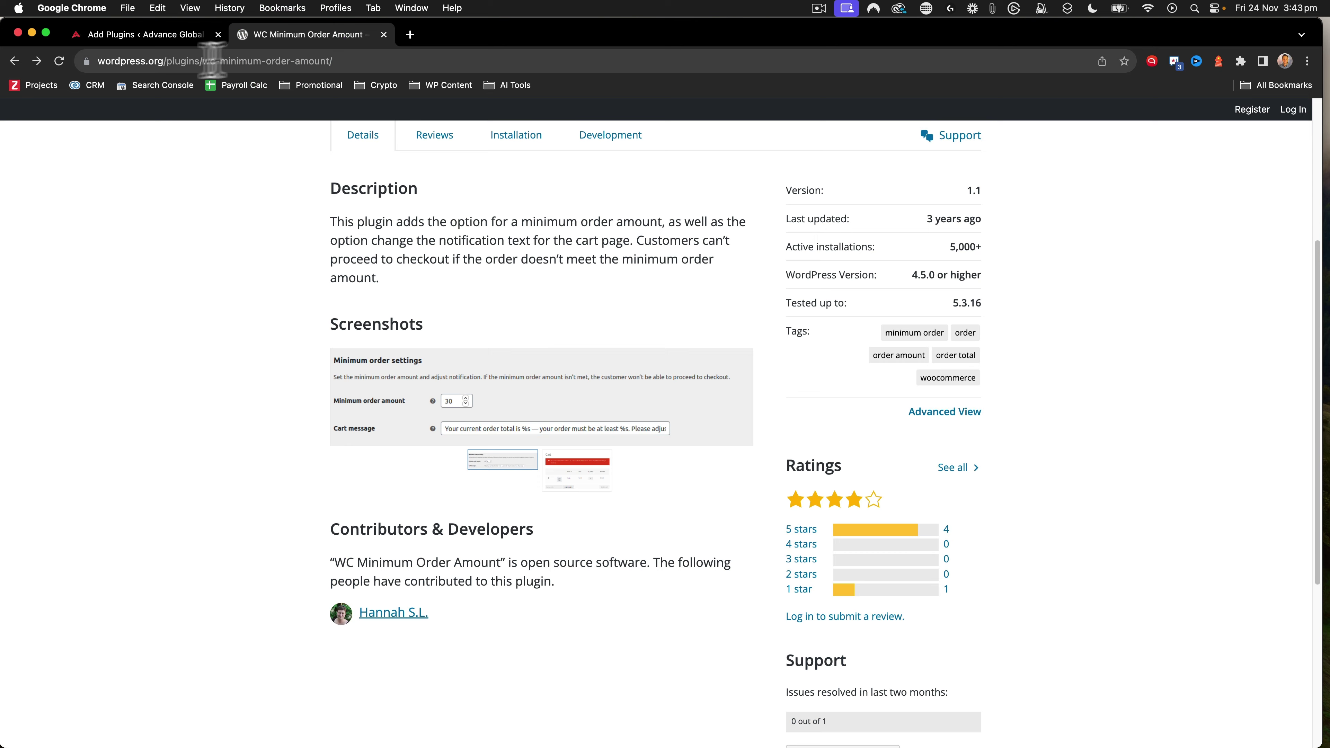
click(149, 35)
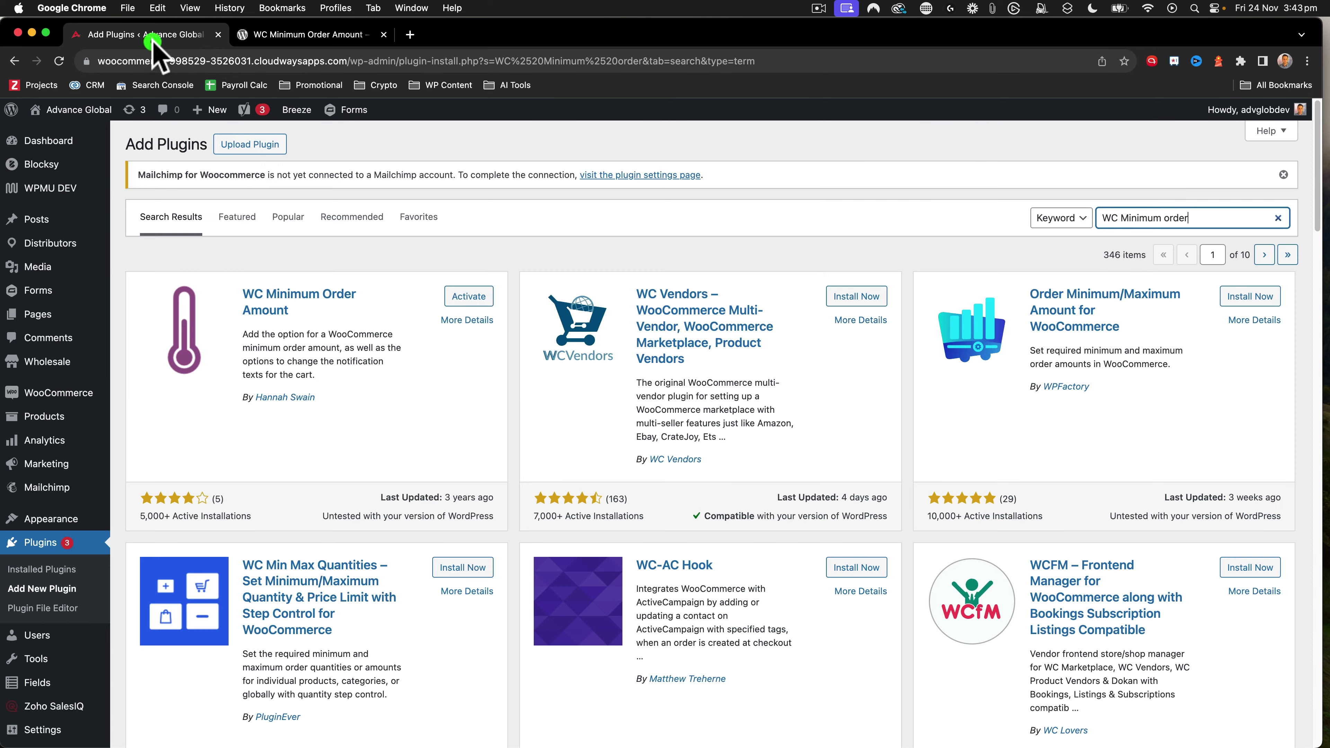
click(468, 307)
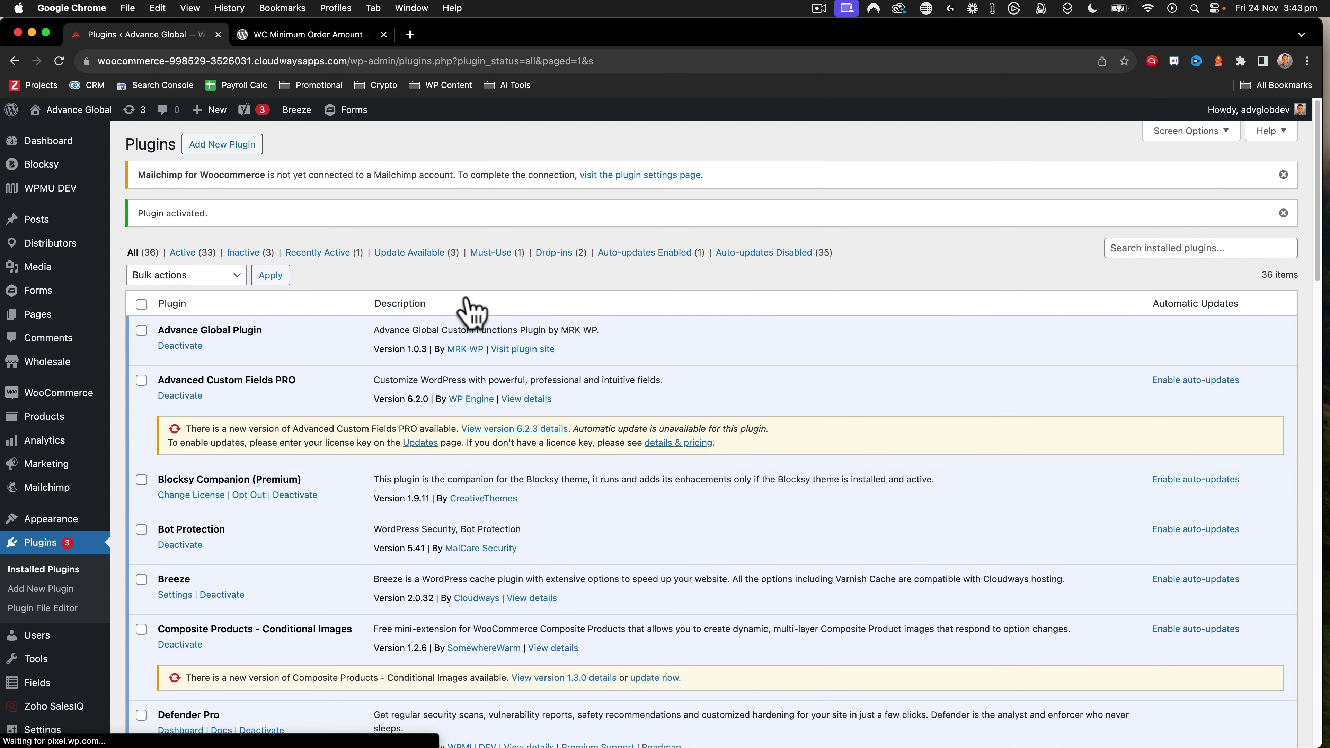
Enter 50 as the Minimum order amount in WooCommerce General settings and save the changes
mouse_move(34, 393)
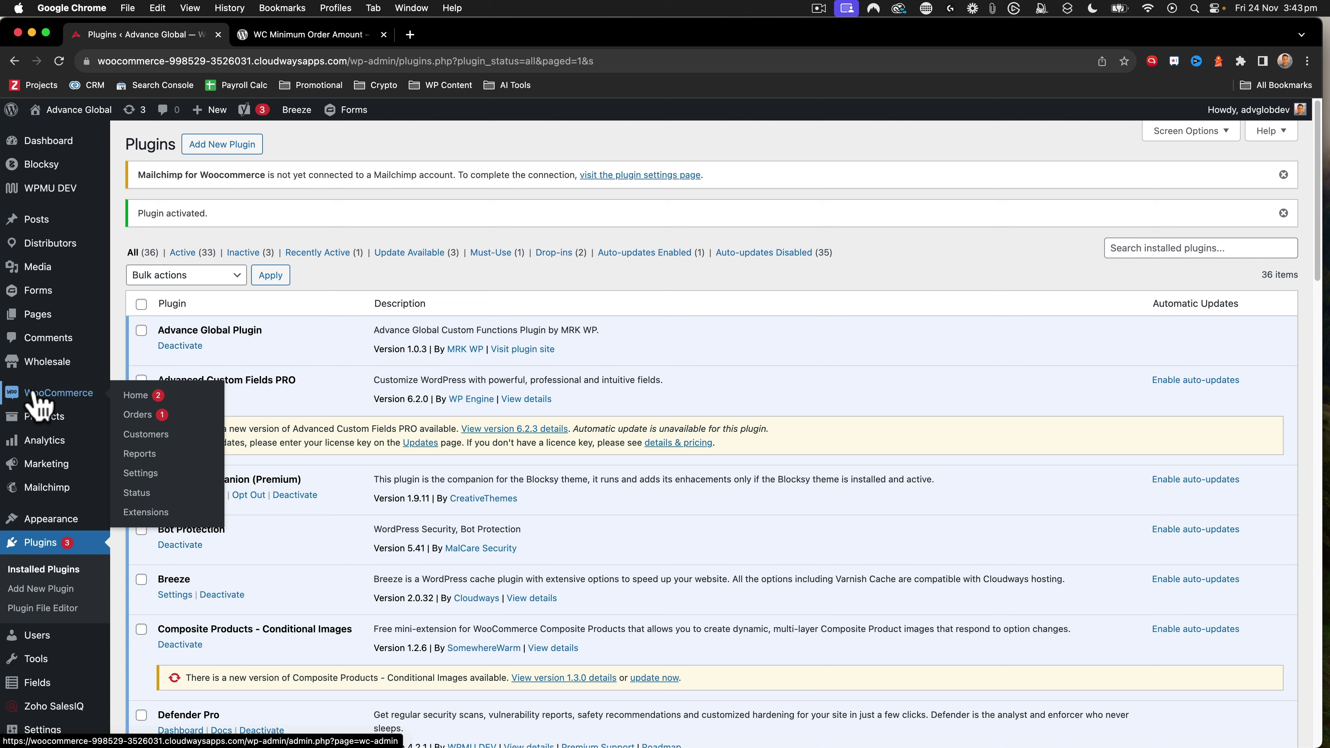
click(155, 474)
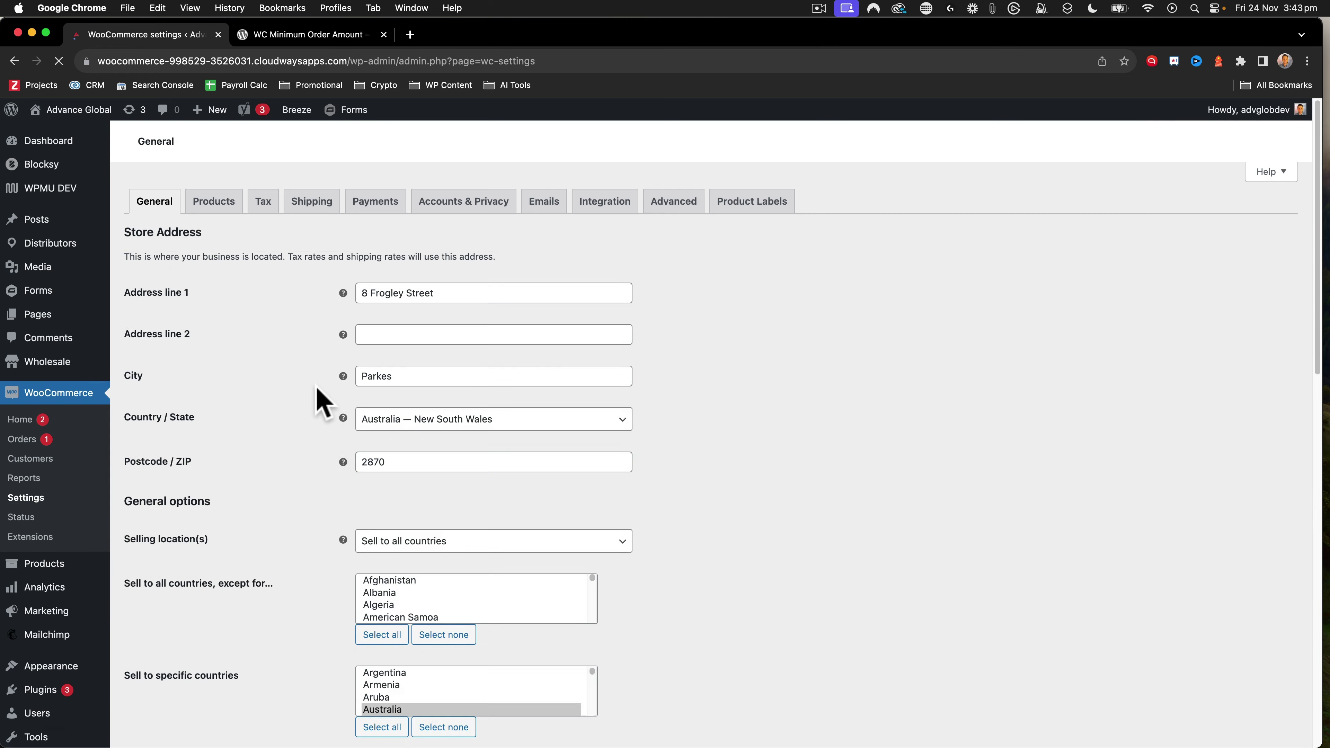
scroll(261, 403, down, 12)
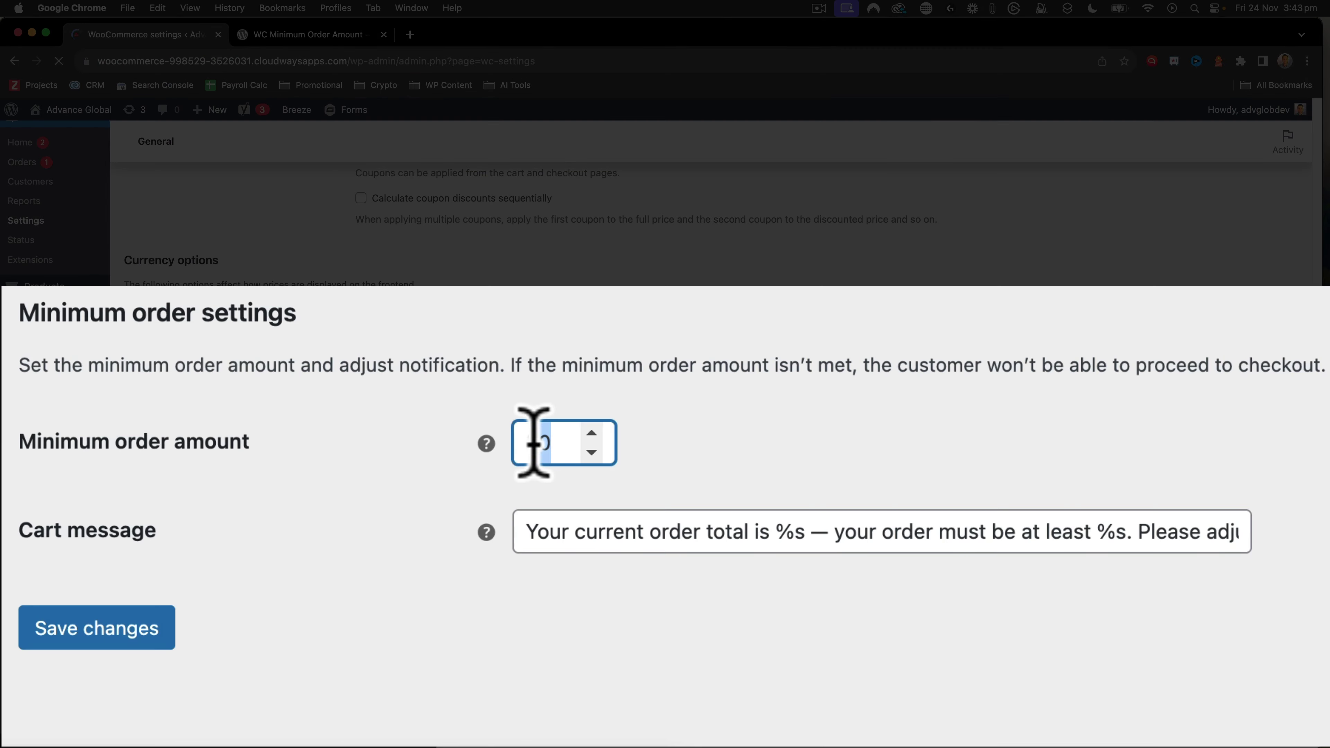
double_click(358, 592)
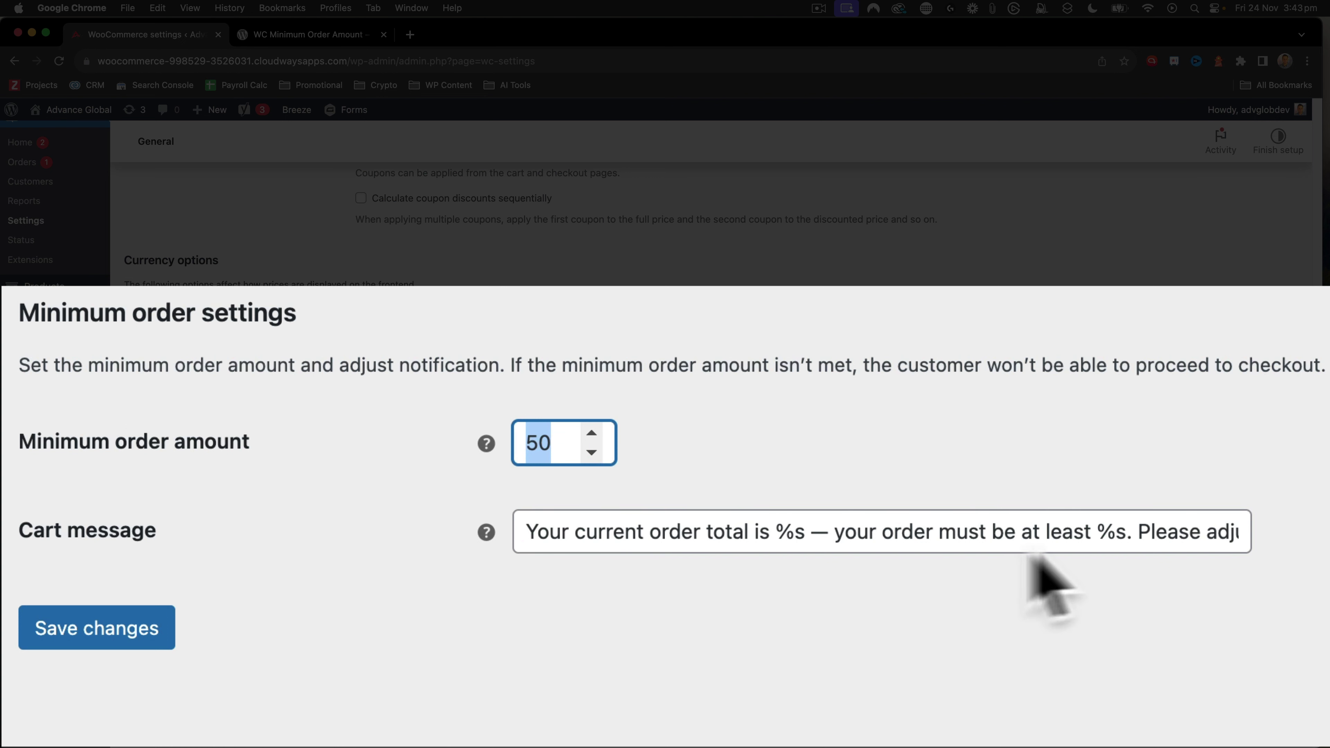
click(104, 629)
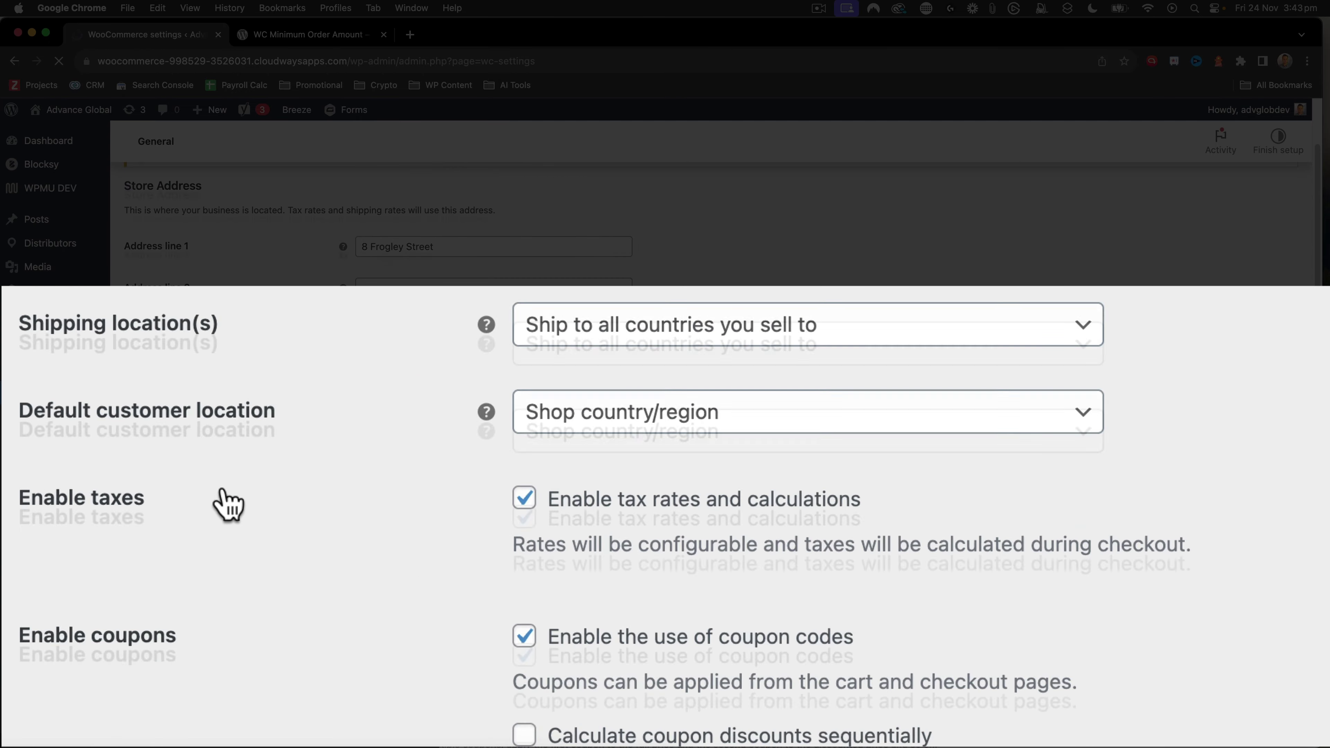
scroll(229, 503, down, 15)
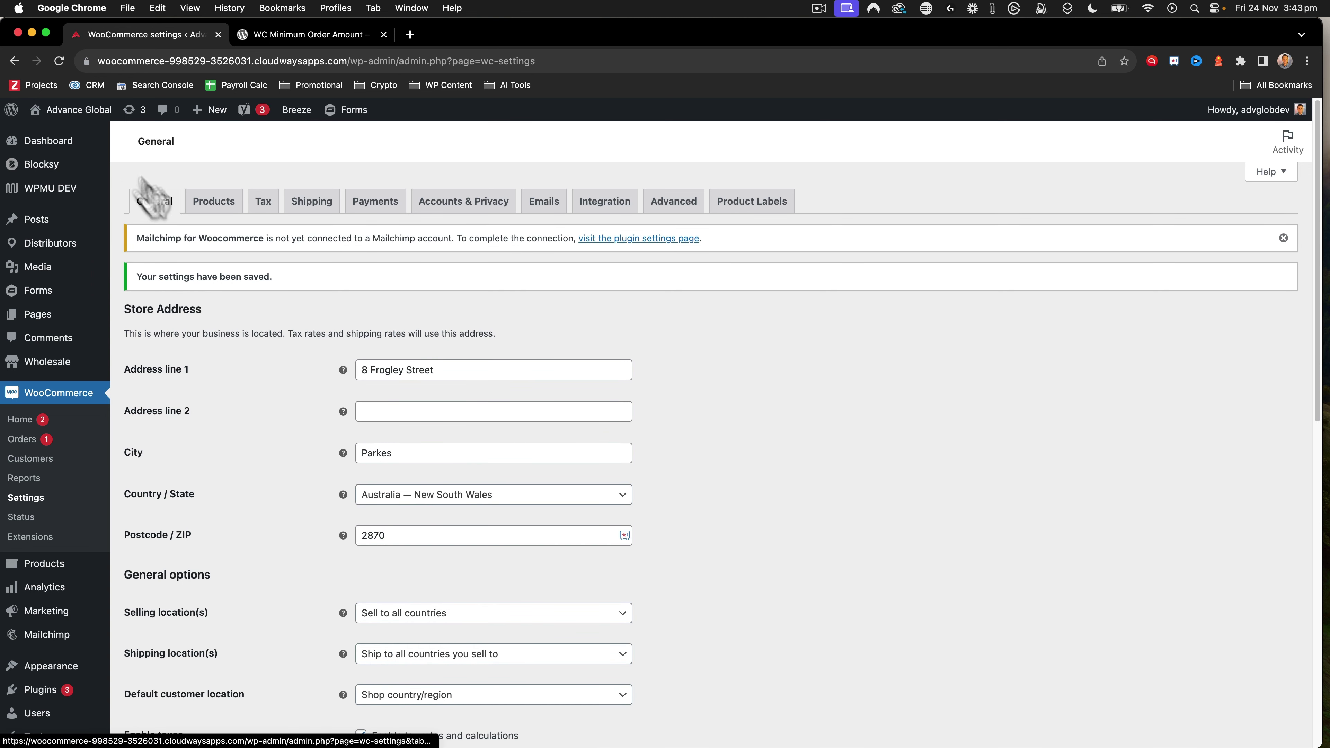
Open the storefront cart and check the minimum-order notice and its order total
mouse_move(56, 110)
click(60, 135)
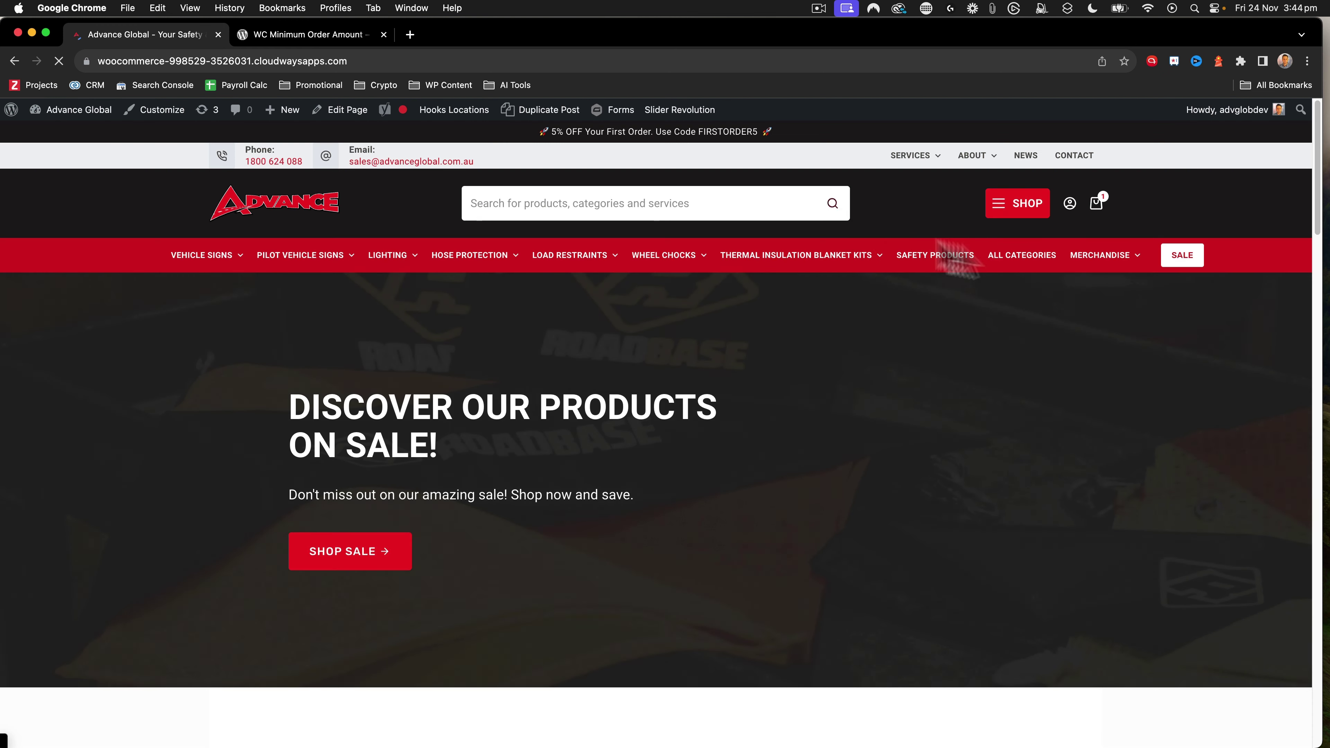
mouse_move(1100, 207)
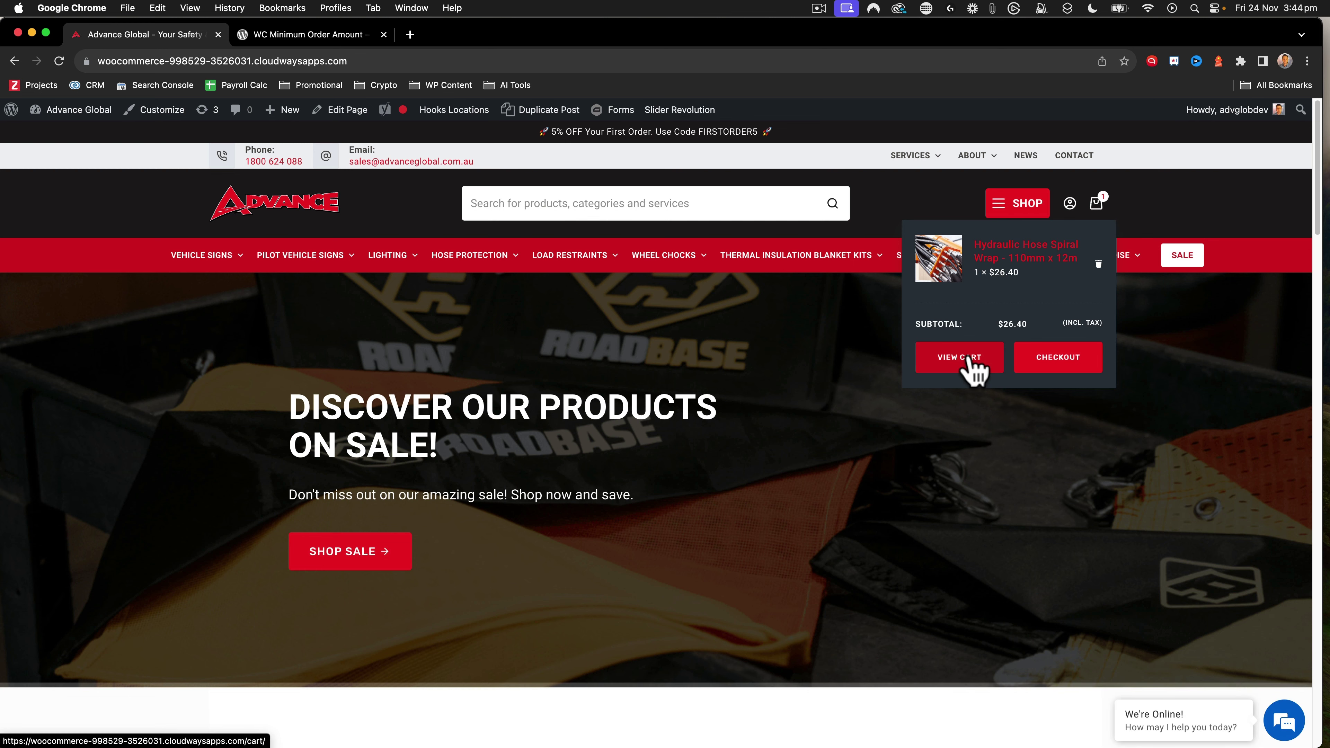
click(971, 367)
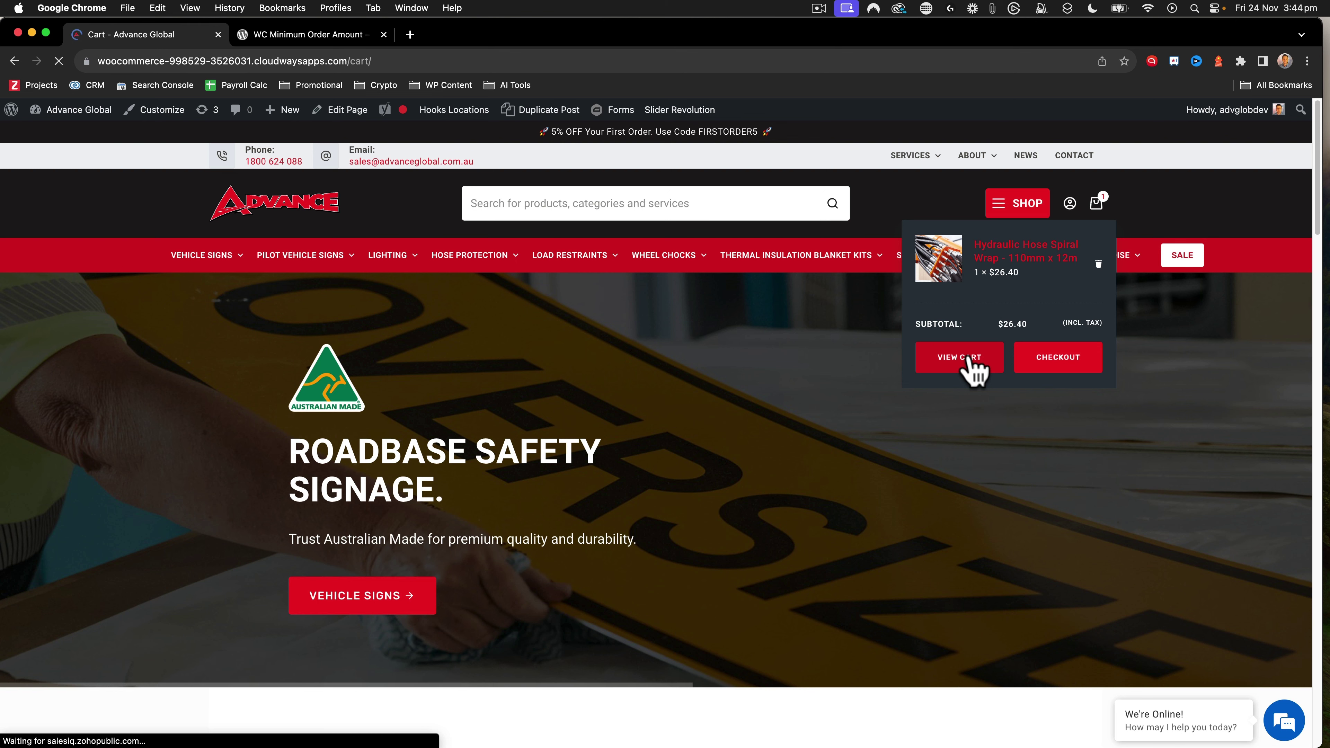
scroll(461, 419, down, 3)
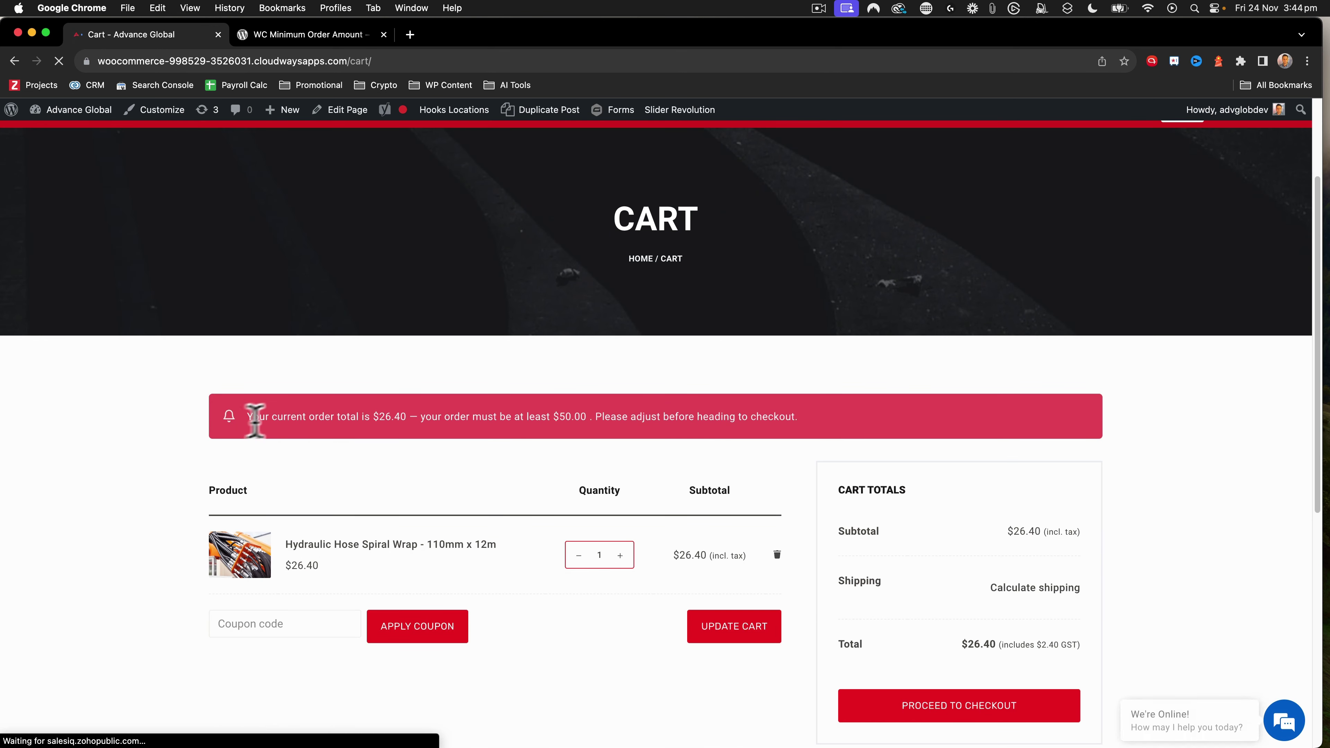
drag(257, 415, 421, 417)
scroll(793, 414, down, 5)
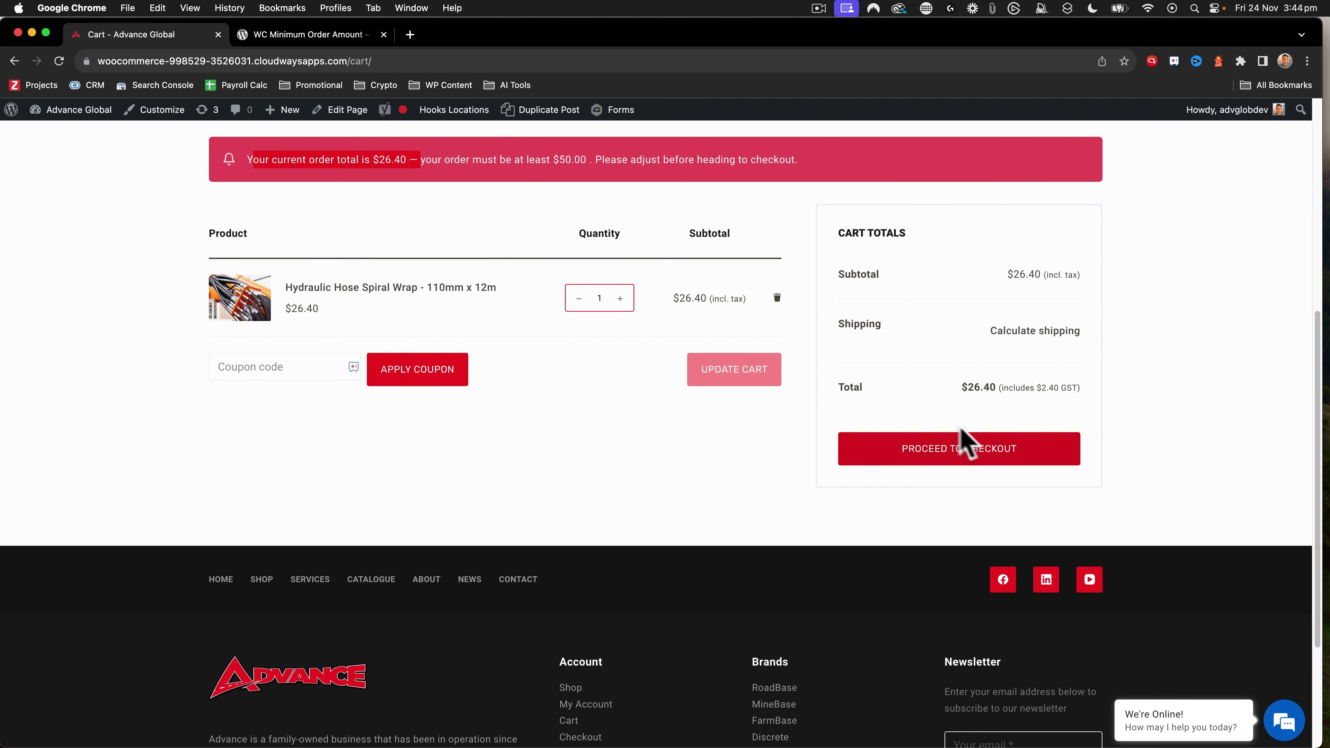
click(980, 447)
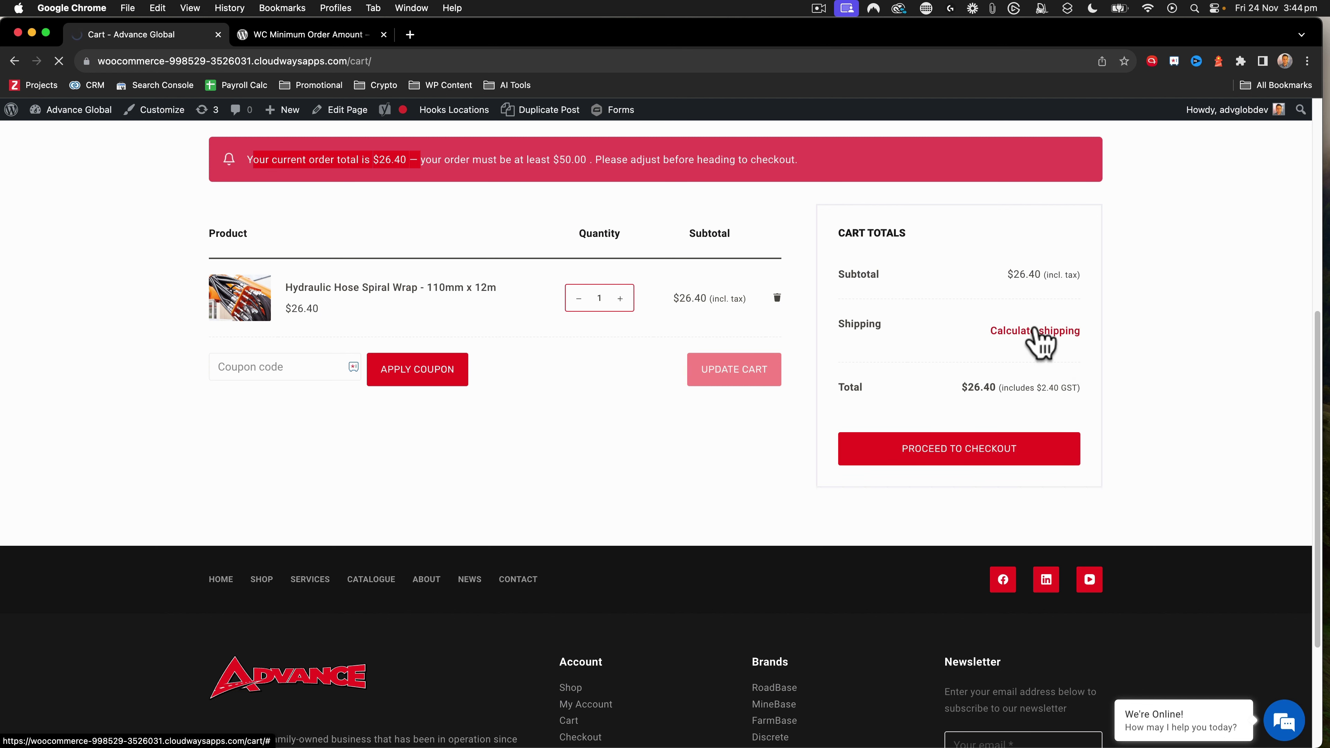
Calculate shipping to parkes, New South Wales 2870, then proceed to checkout
scroll(719, 424, down, 5)
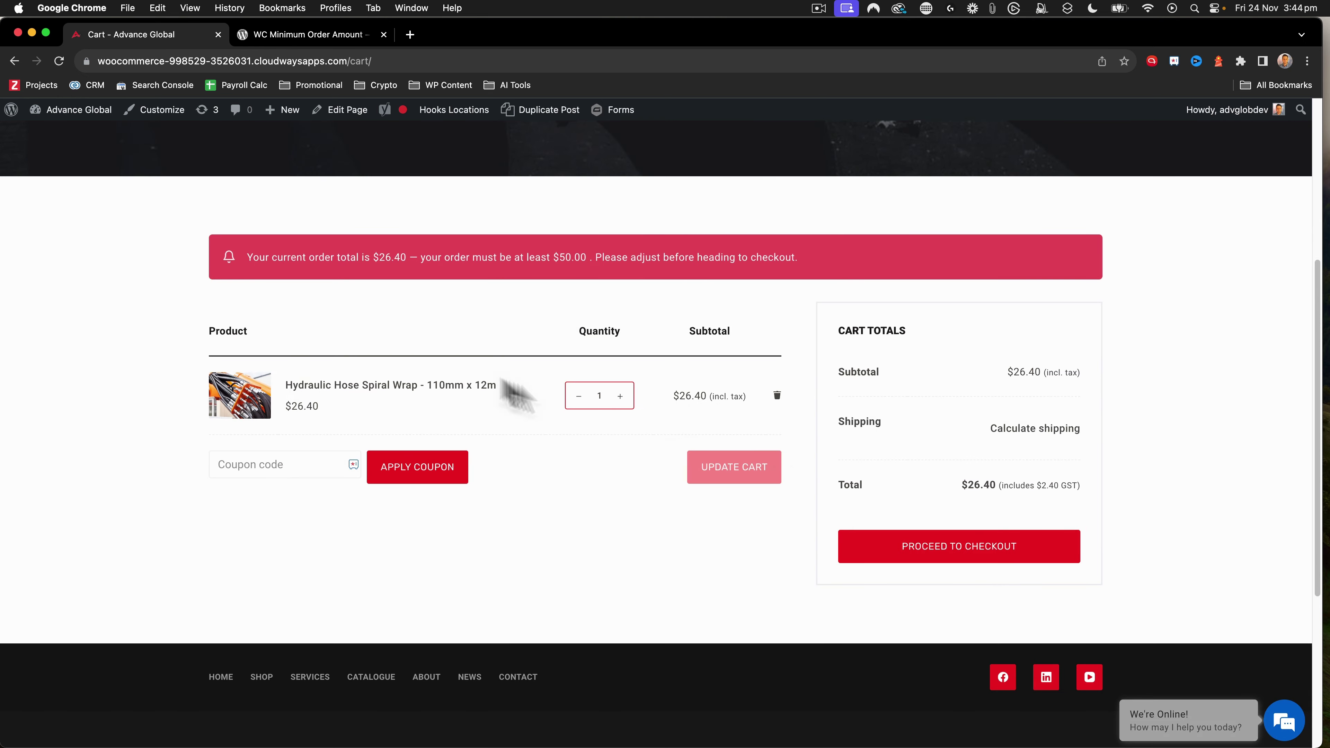
click(1032, 428)
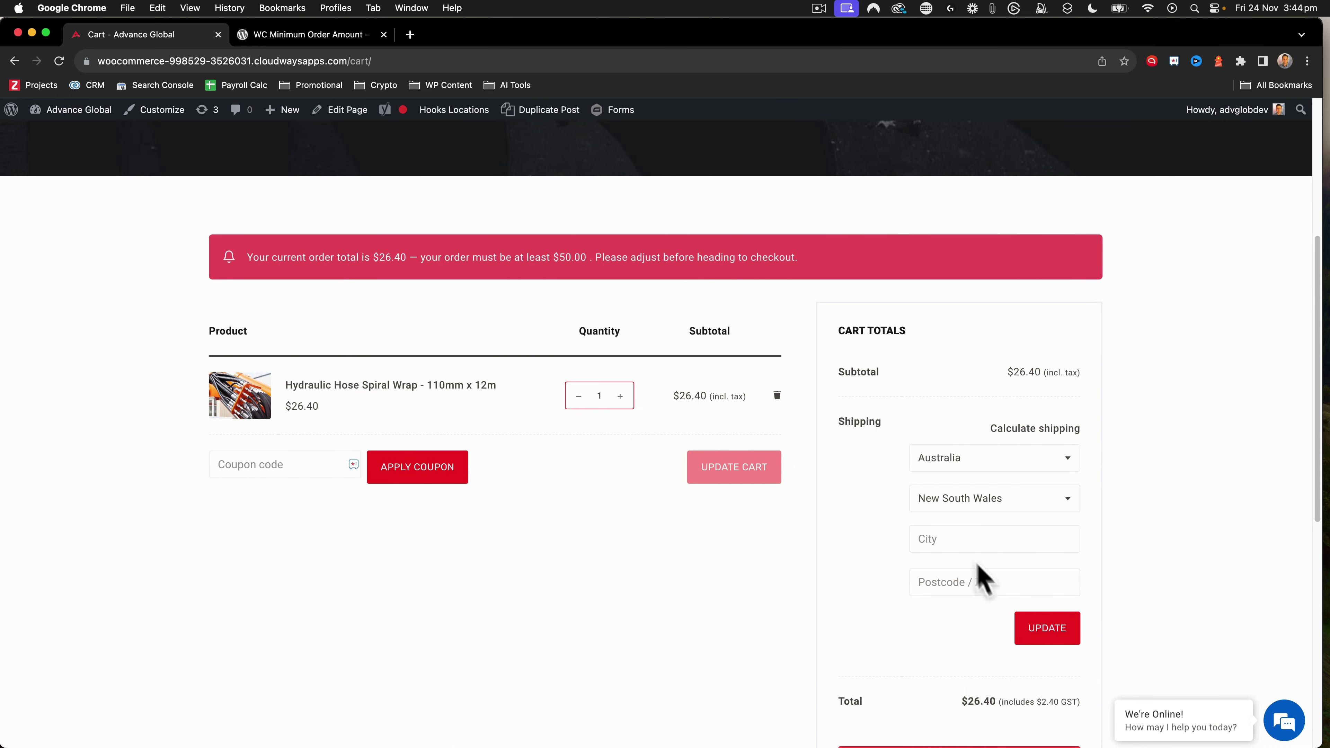
click(955, 538)
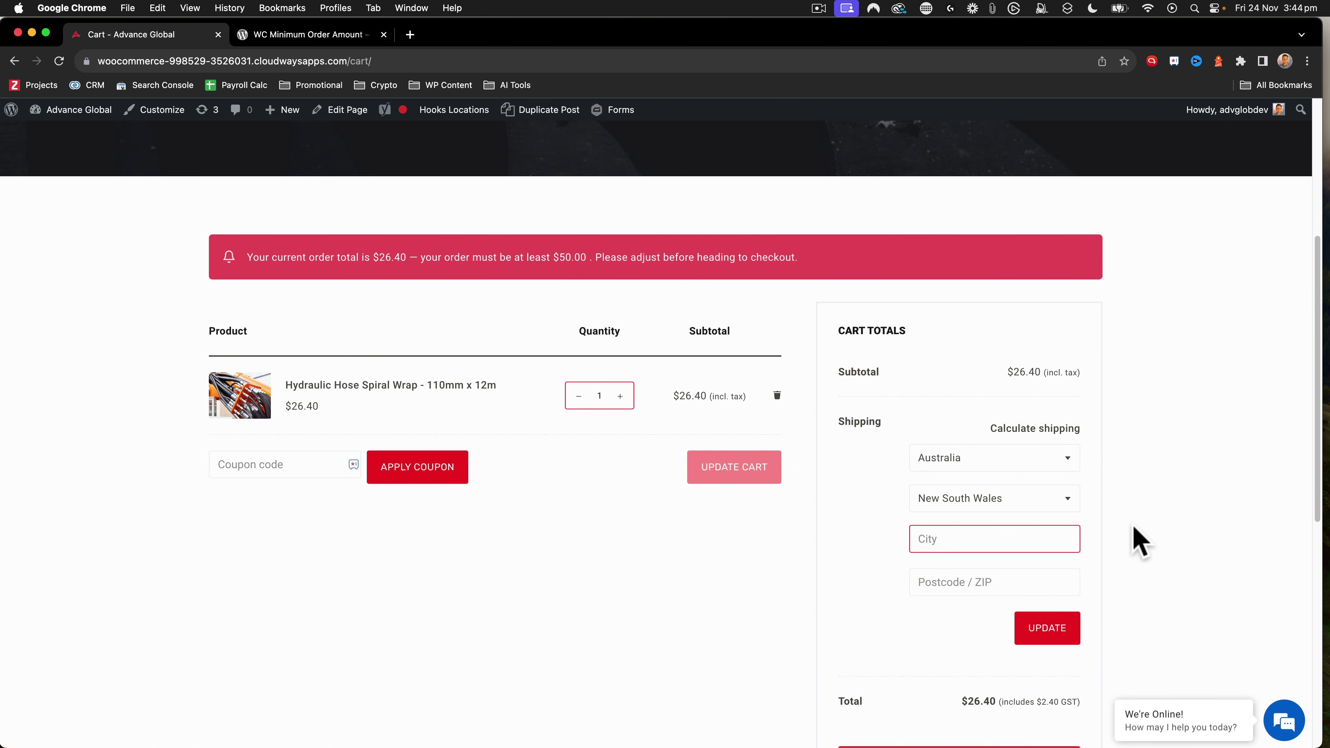
click(993, 582)
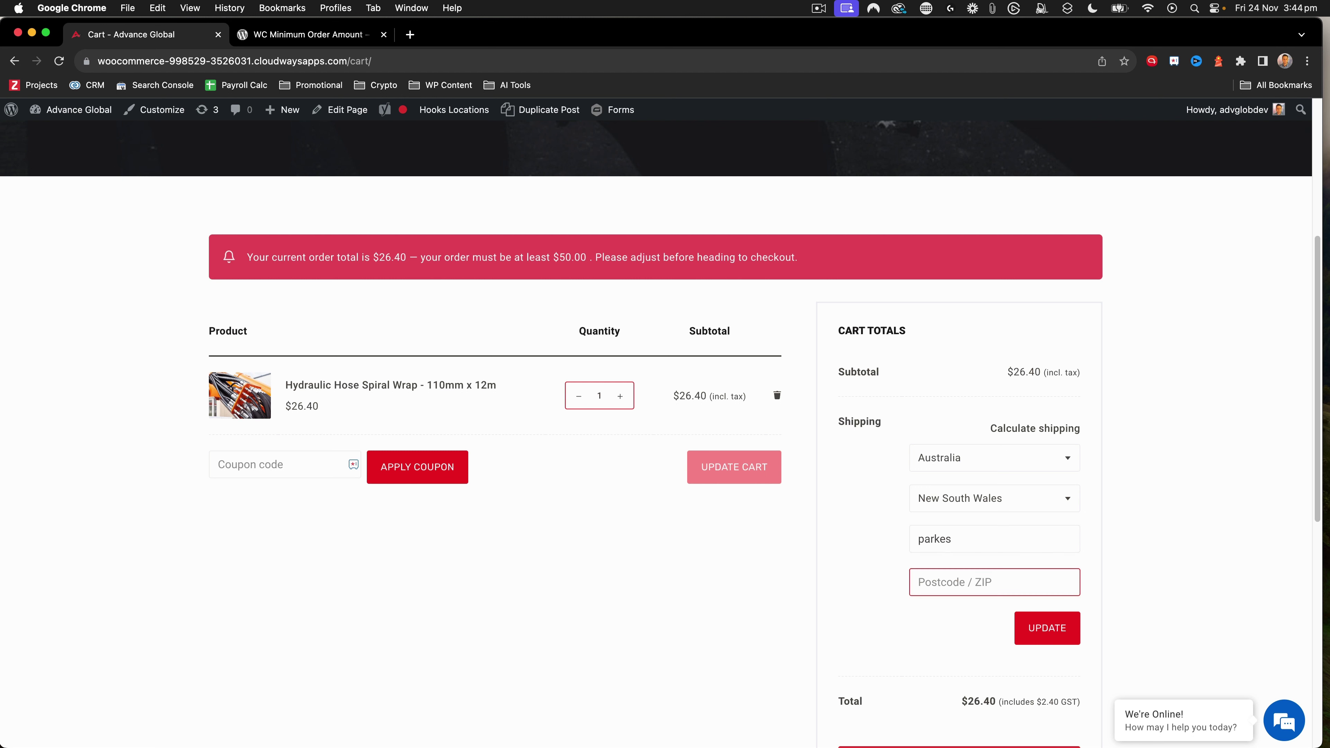
click(1050, 630)
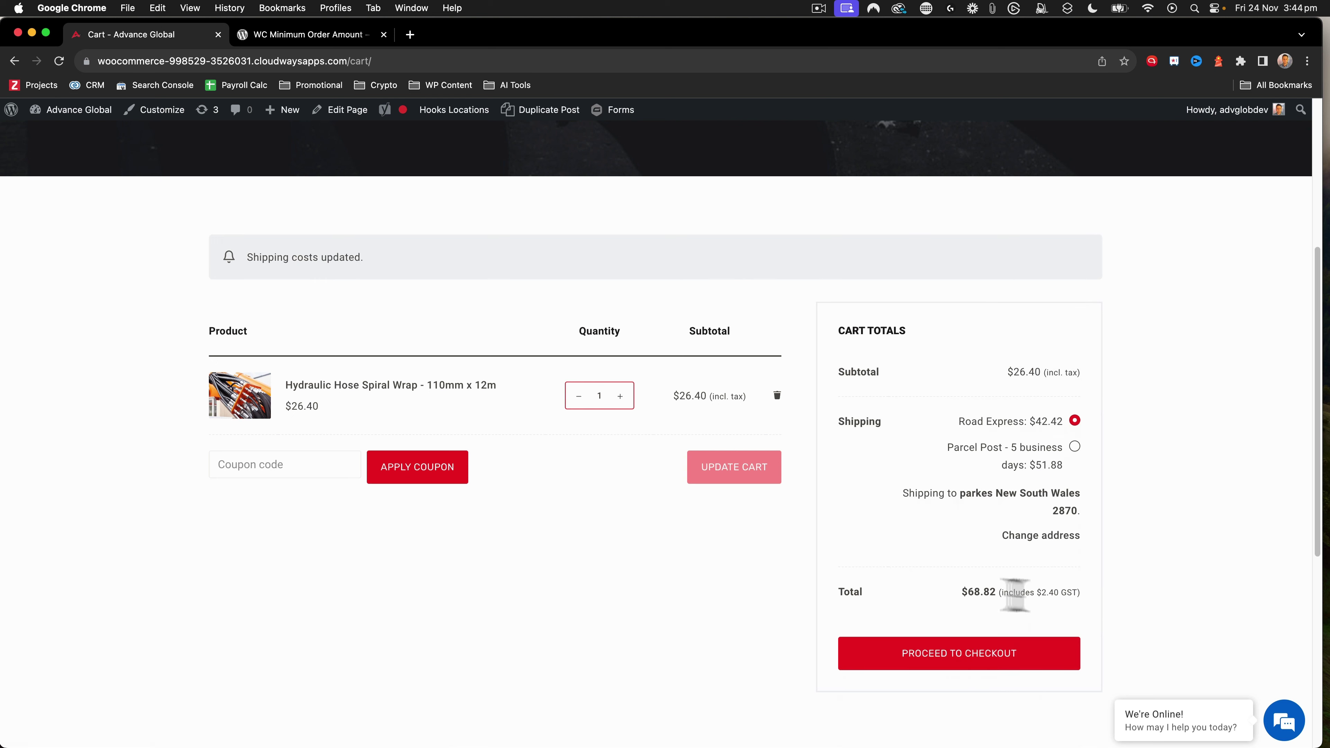
click(963, 654)
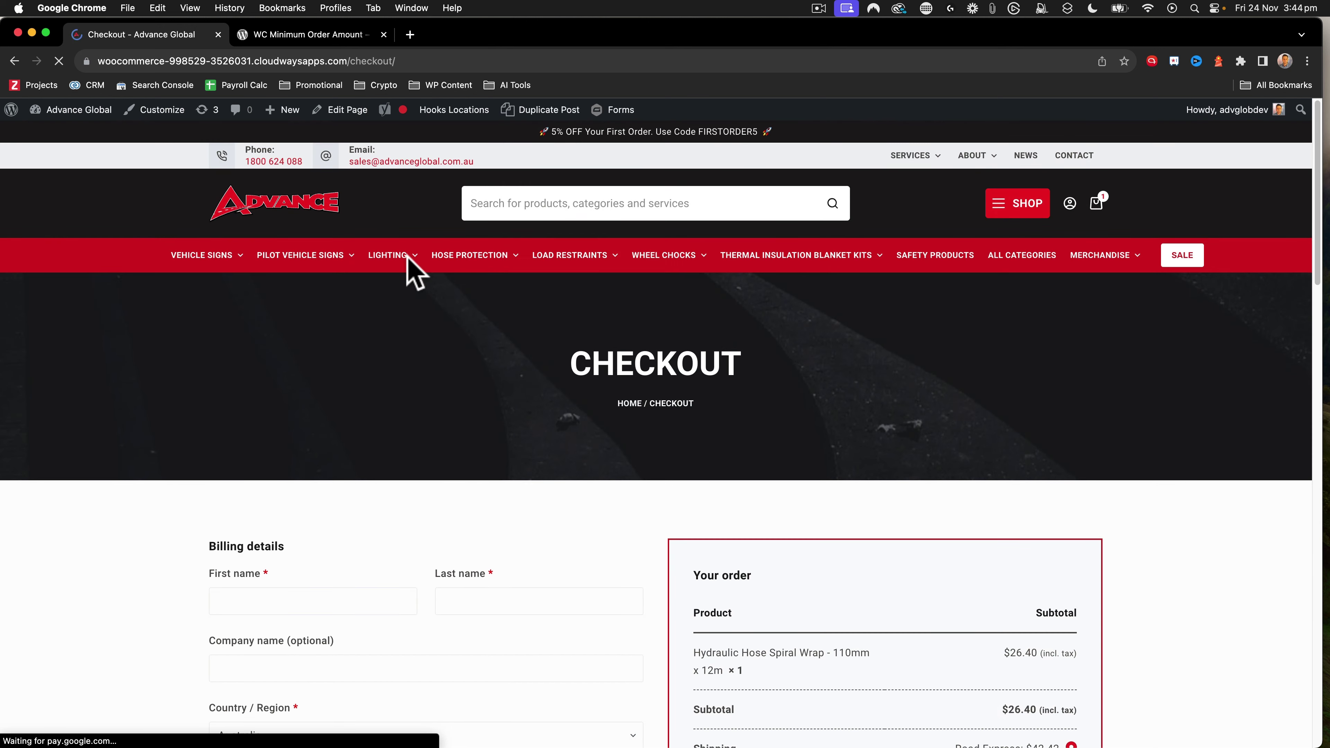
Compare Parcel Post and Road Express shipping at checkout, leaving Road Express selected
scroll(350, 291, down, 10)
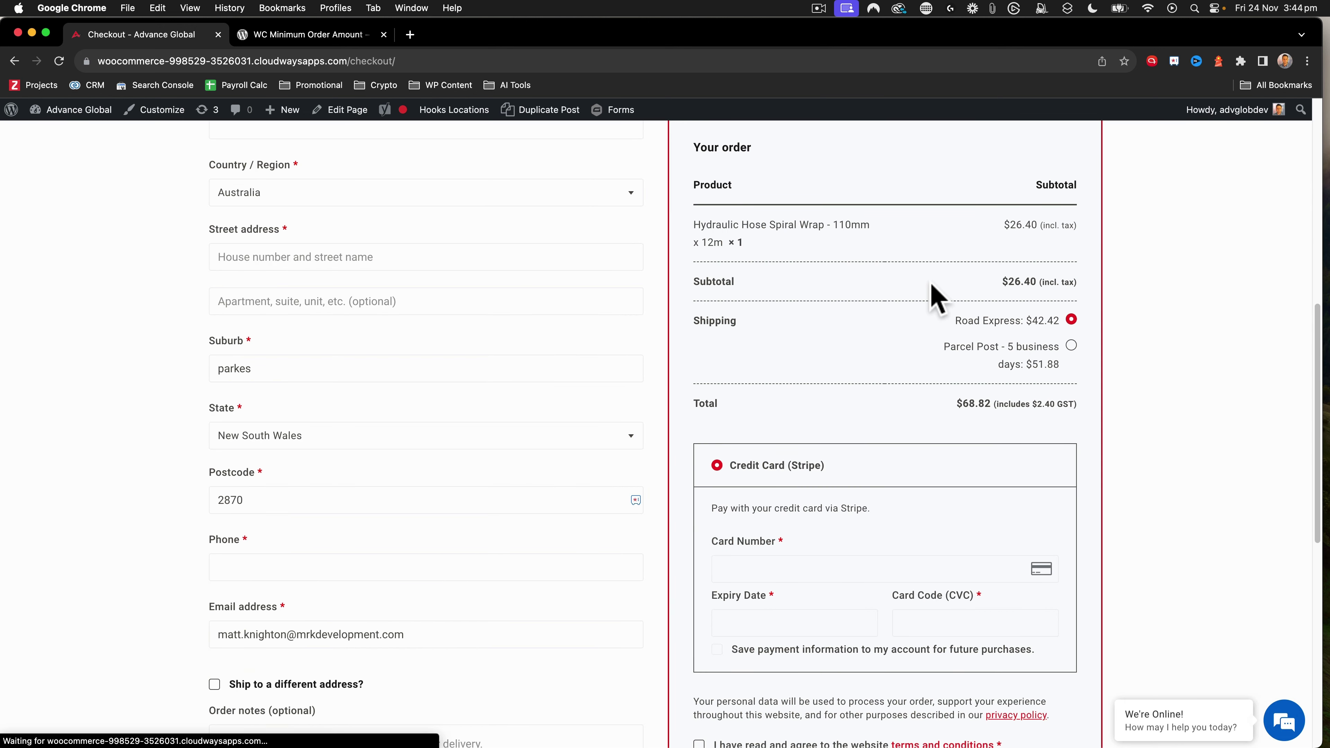
click(1071, 345)
click(1071, 319)
click(1071, 345)
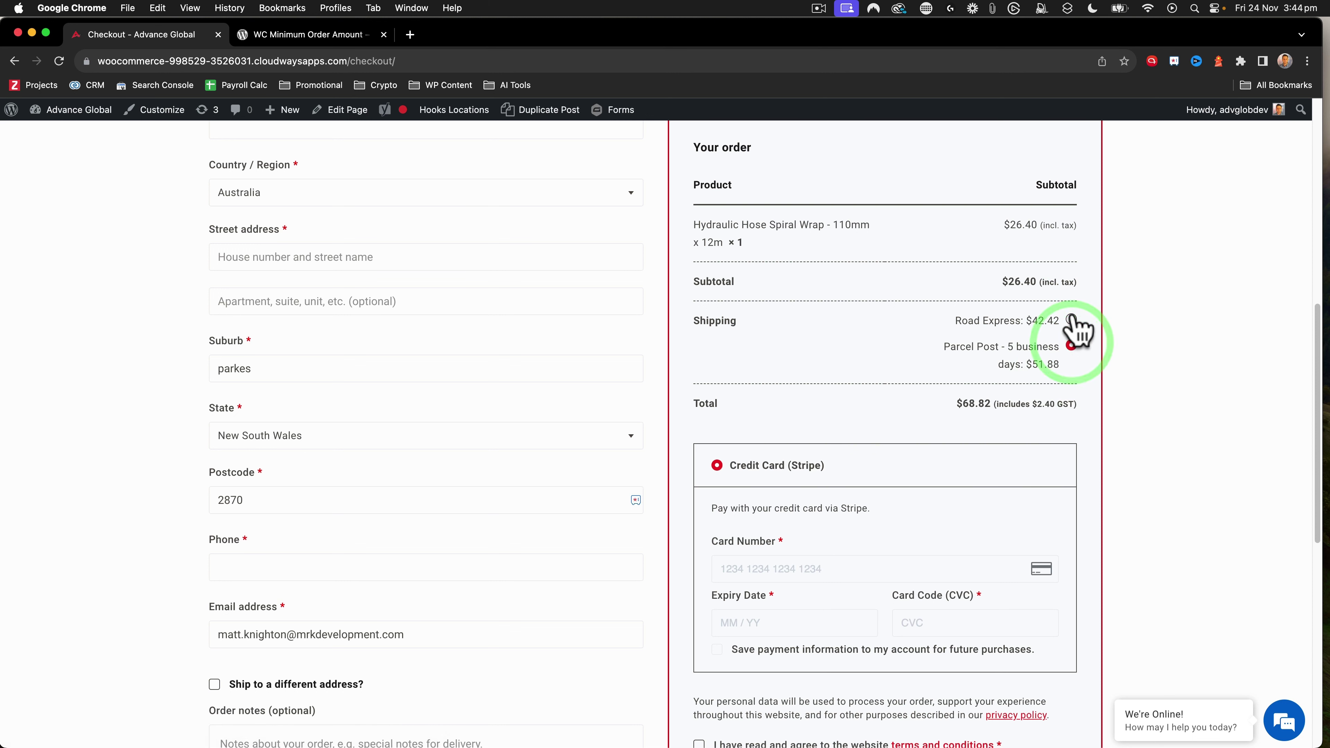
click(1071, 320)
click(1071, 345)
click(1071, 320)
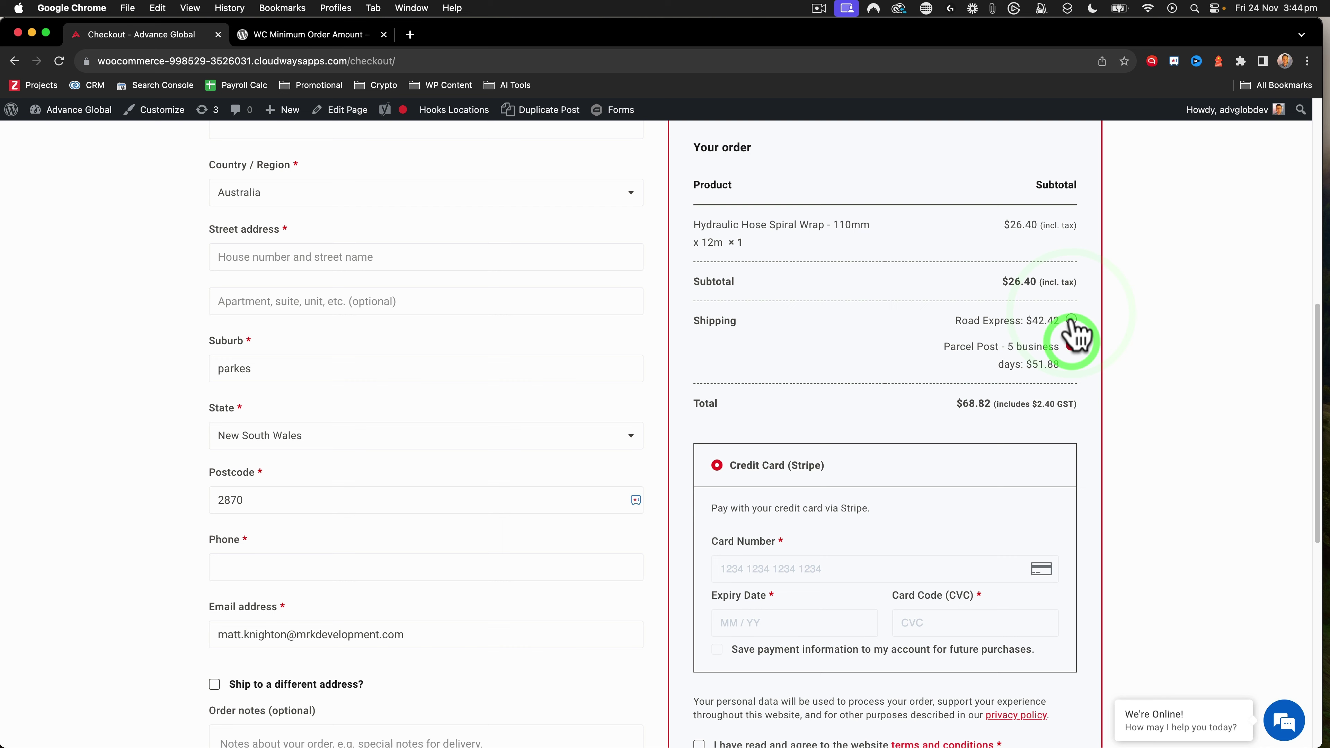
Scroll through the checkout page and switch to the WC Minimum Order Amount plugin page
scroll(1077, 362, down, 6)
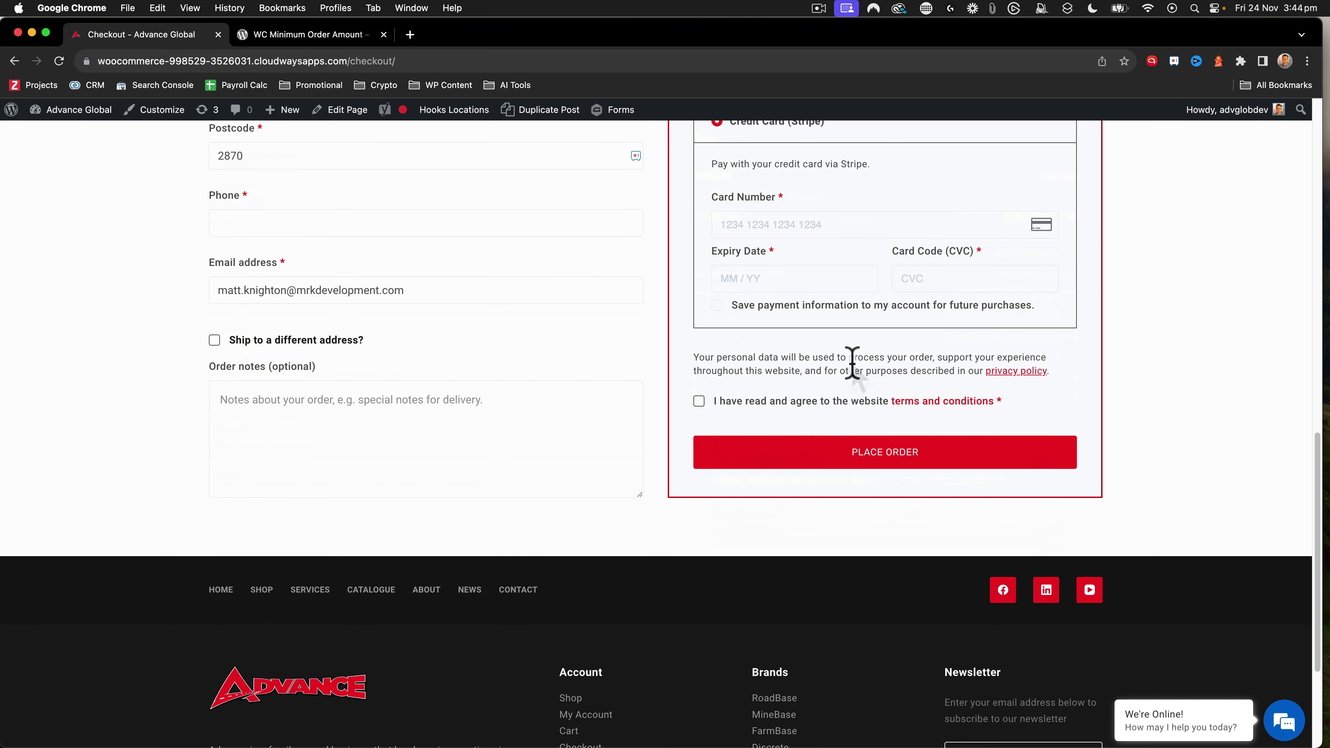
scroll(856, 366, up, 8)
scroll(809, 349, up, 5)
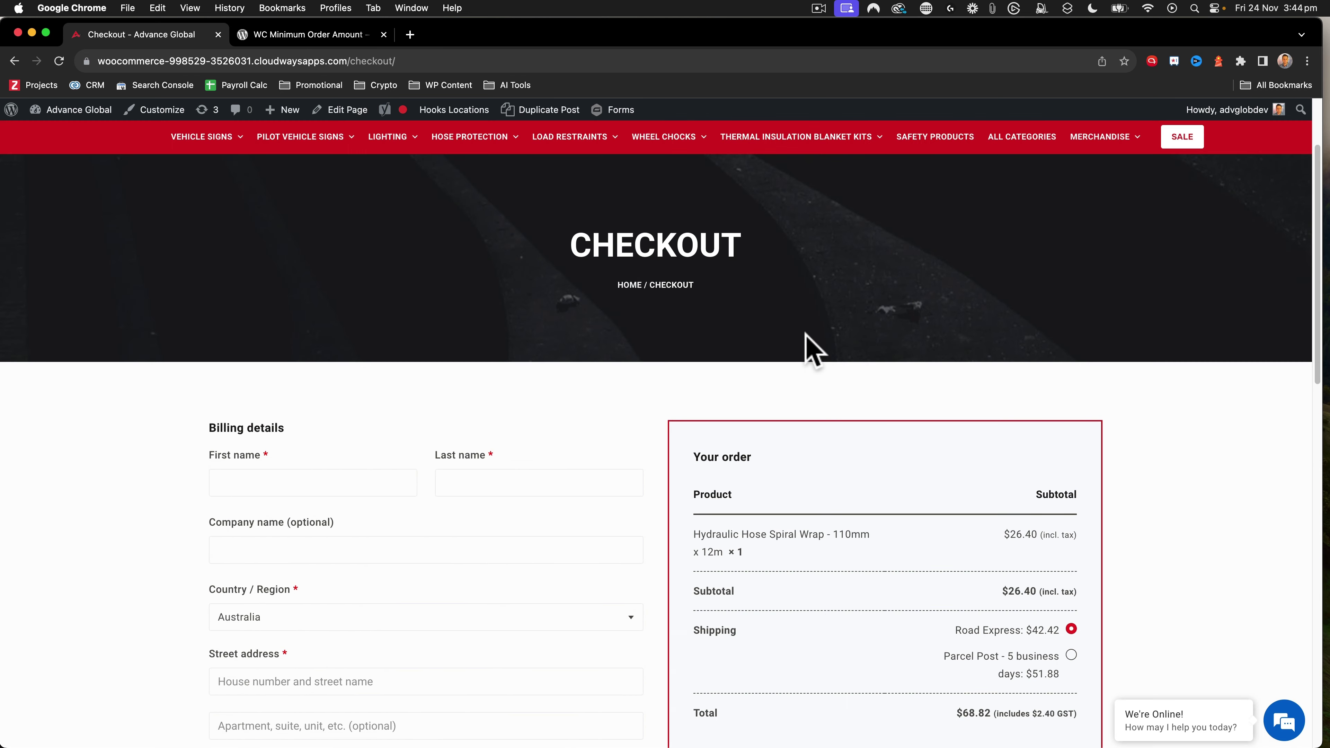
scroll(809, 348, up, 2)
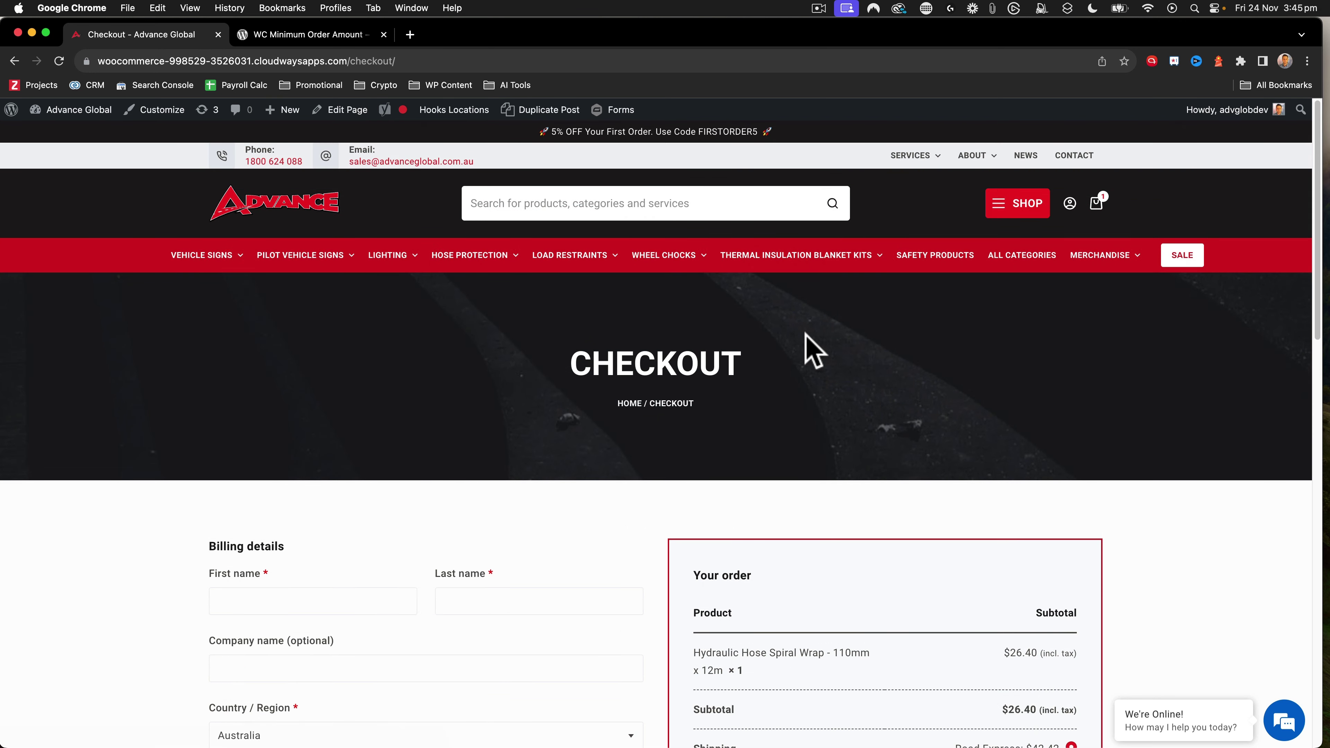
click(288, 32)
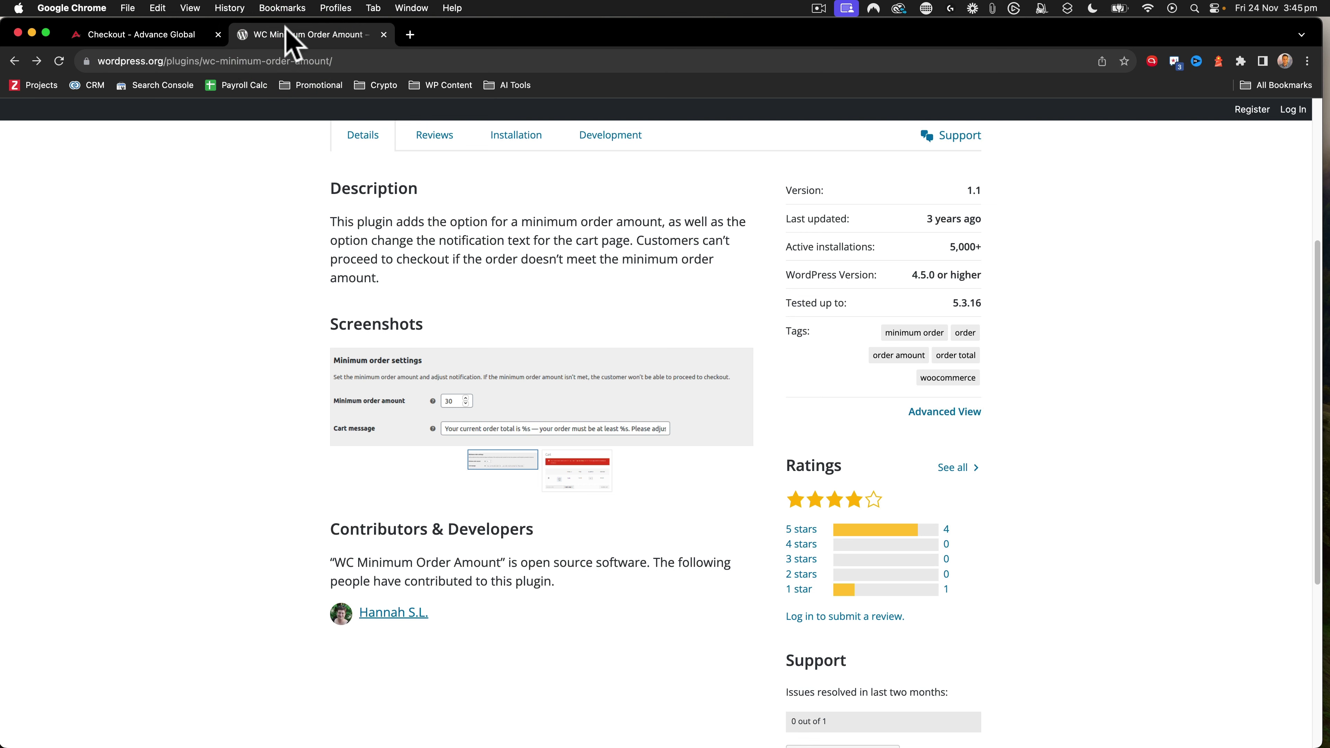
Scroll through the WC Minimum Order Amount plugin page, then go back to the store's Checkout page
scroll(297, 321, up, 5)
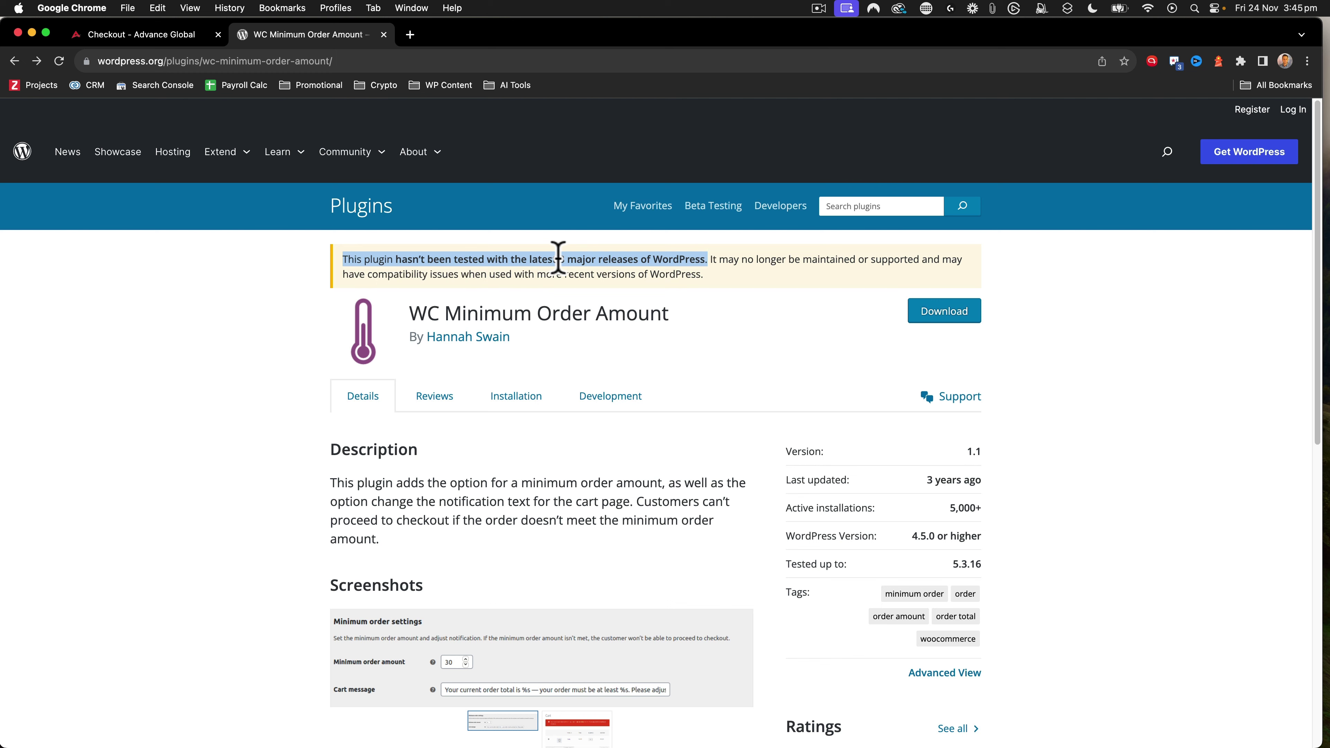
scroll(594, 261, down, 5)
scroll(677, 371, up, 2)
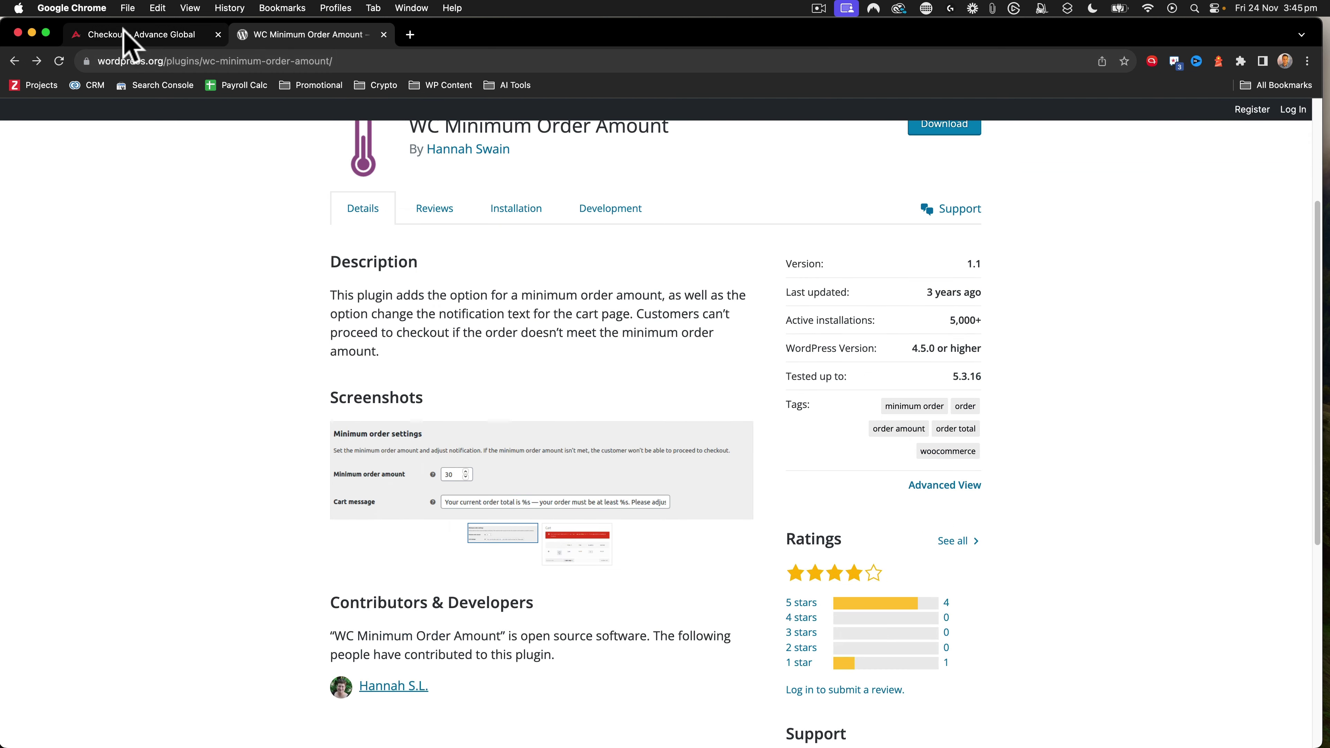
click(122, 34)
Go from the storefront to the admin Dashboard, then to WooCommerce > Status
mouse_move(78, 113)
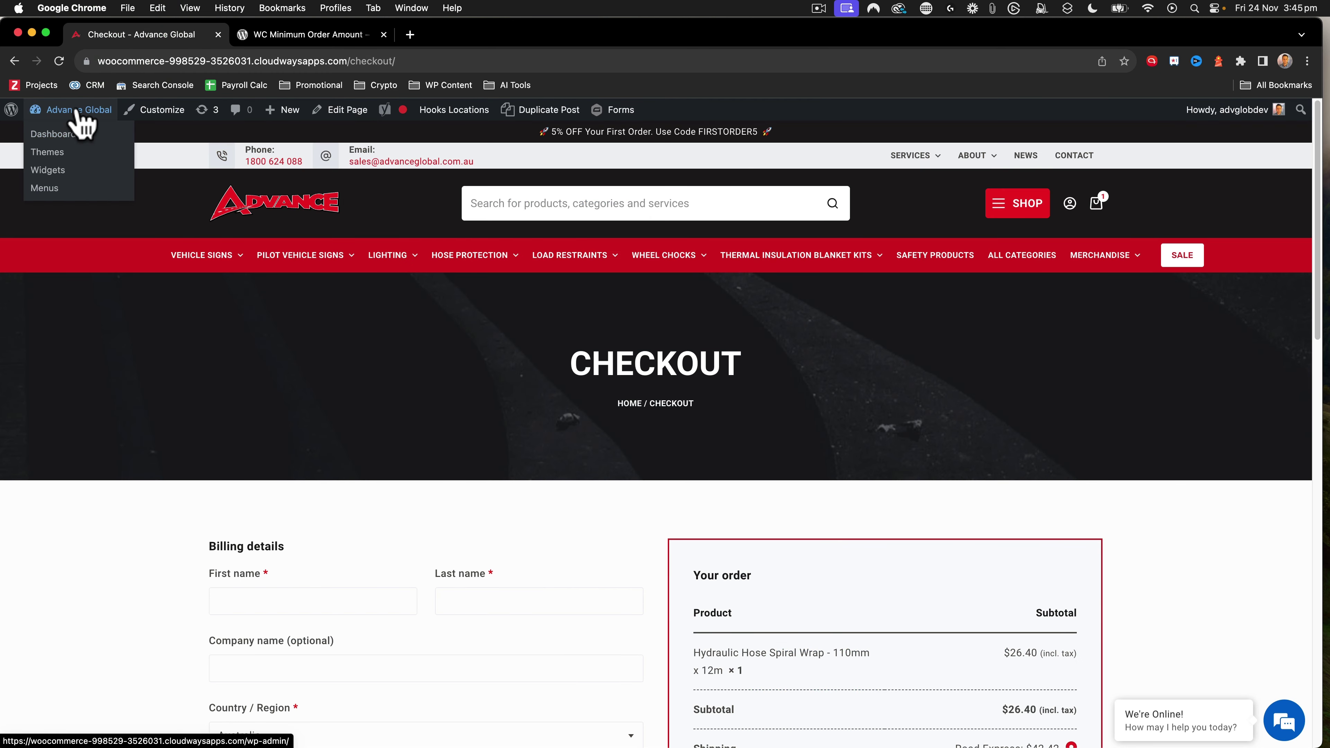
click(64, 134)
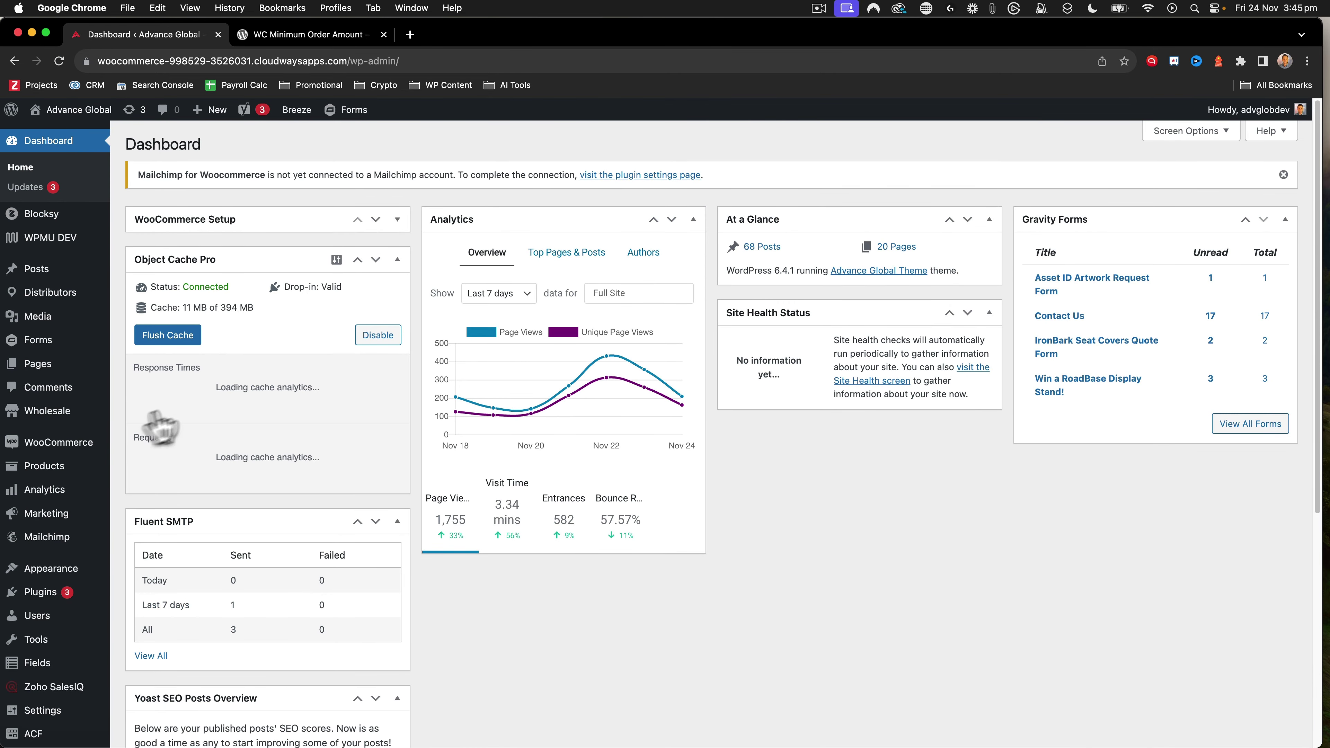
mouse_move(76, 457)
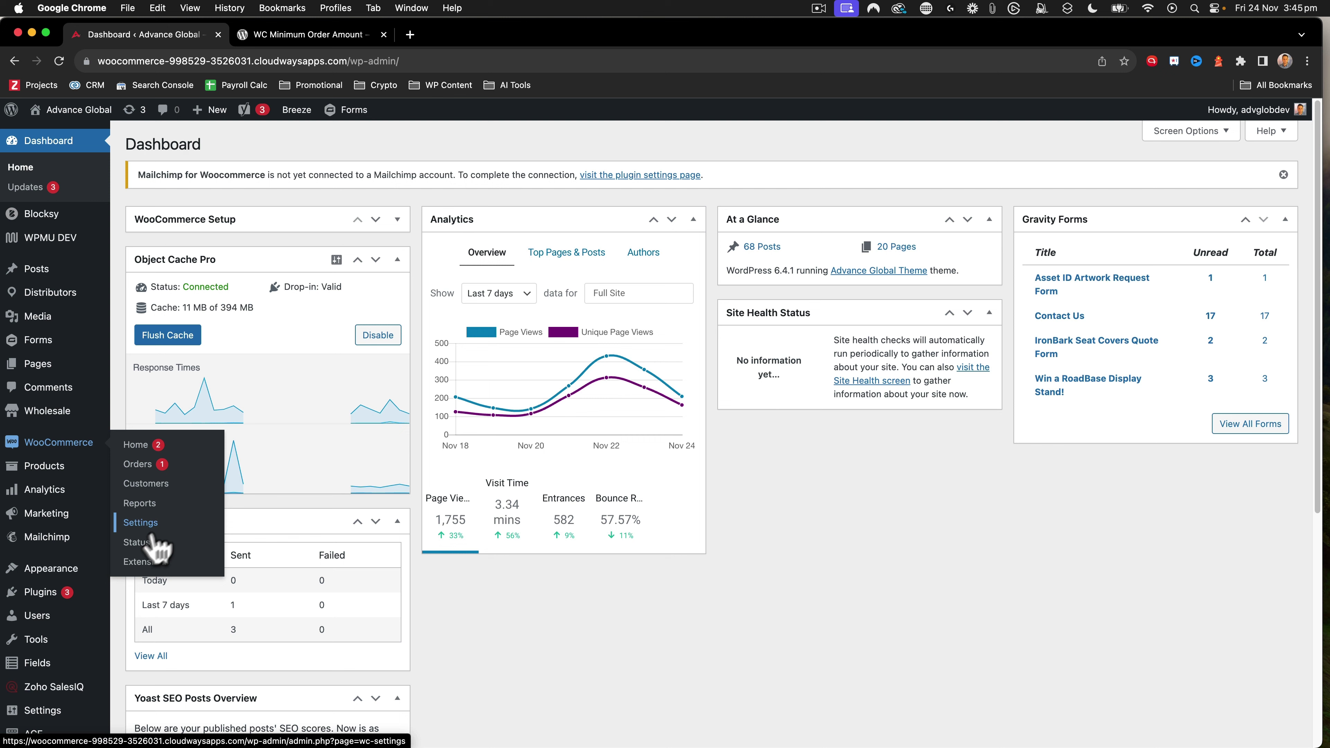
click(137, 543)
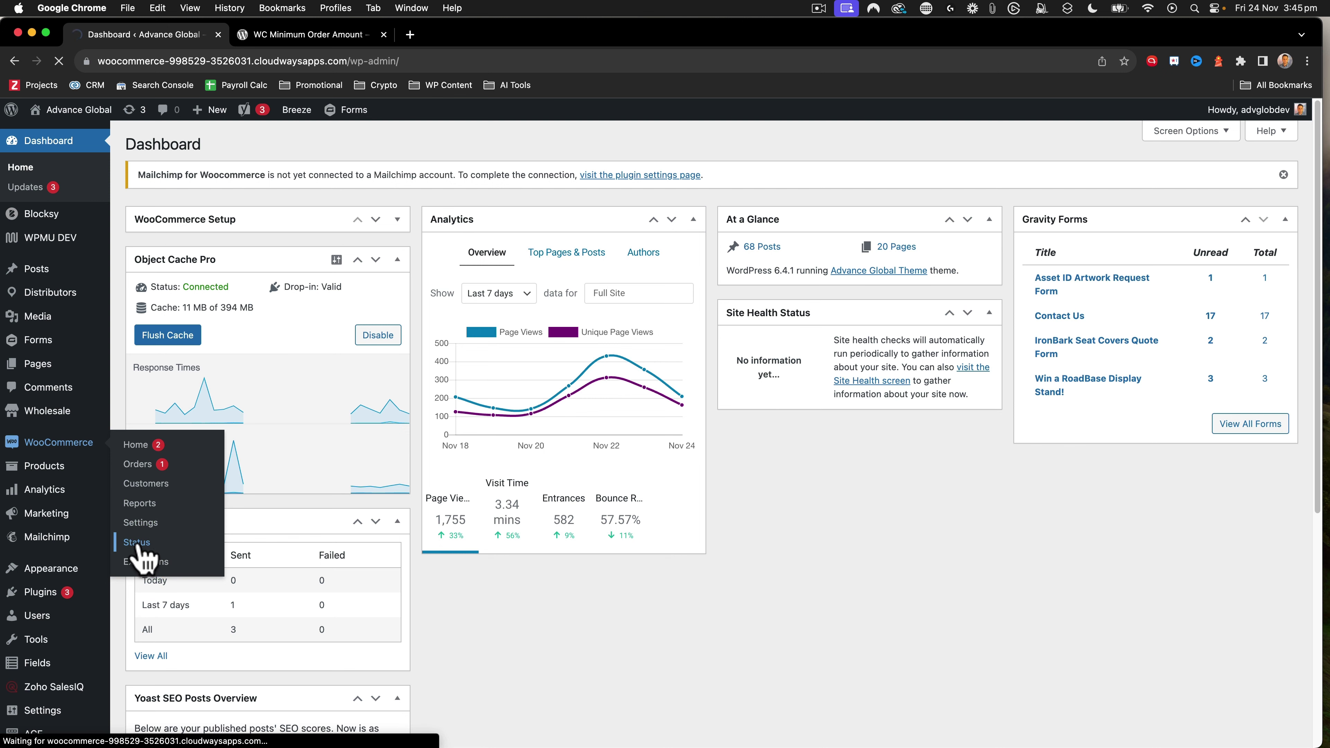